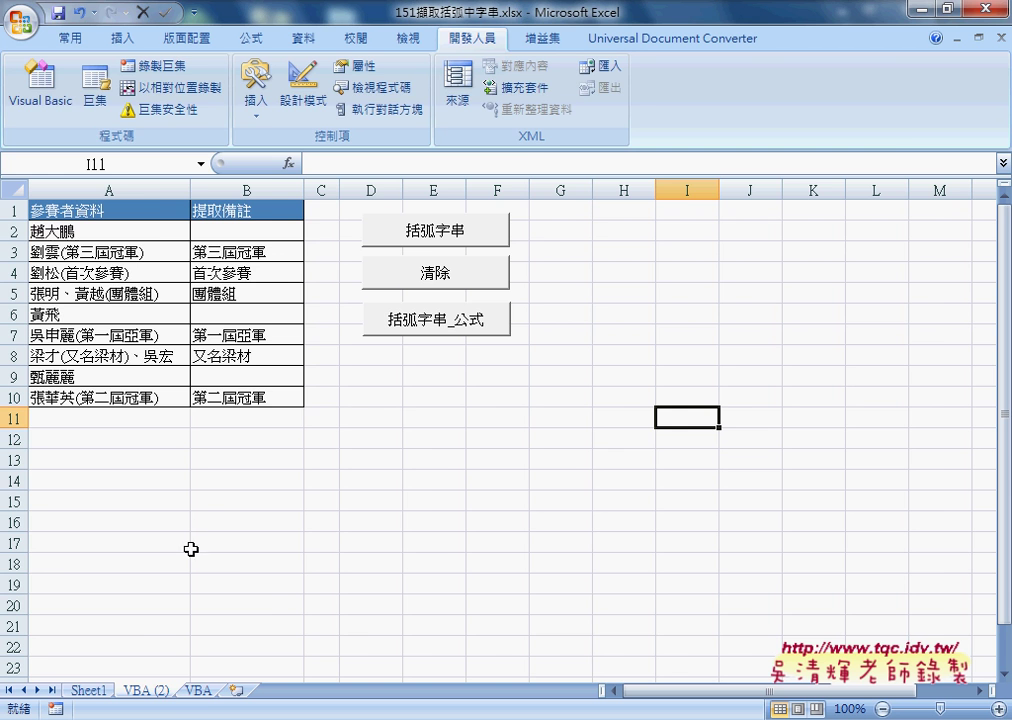
Step: View the workbook's VBA code, then save 151擷取括弧中字串.xlsx to get the VB project warning
{"action": "left_click", "coordinate": [45, 88]}
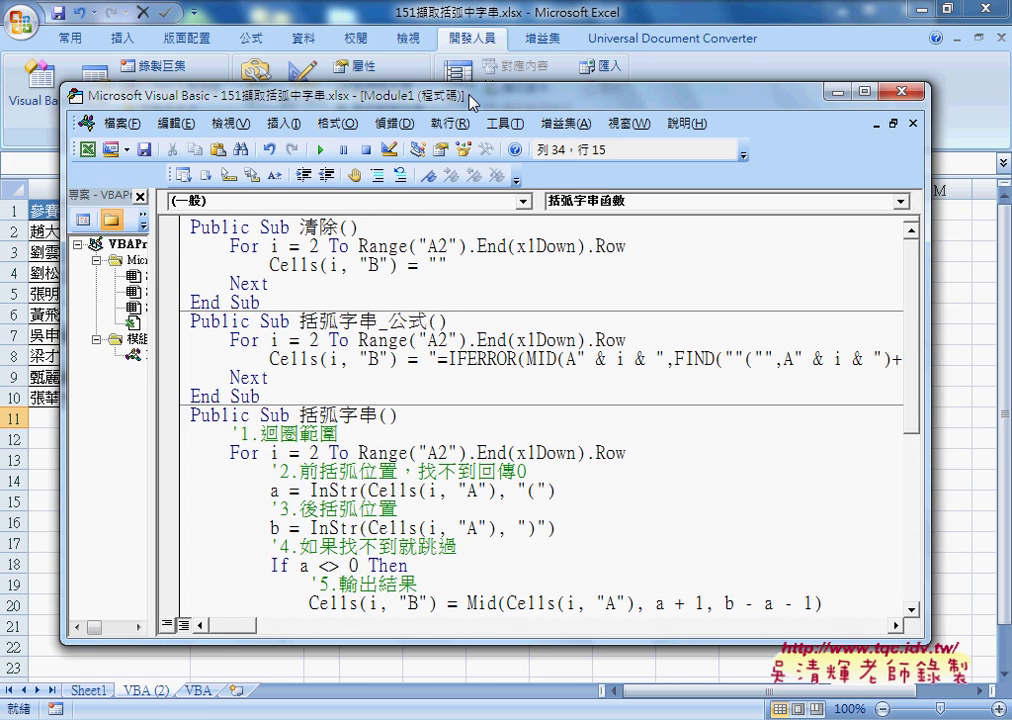
{"action": "left_click", "coordinate": [765, 78]}
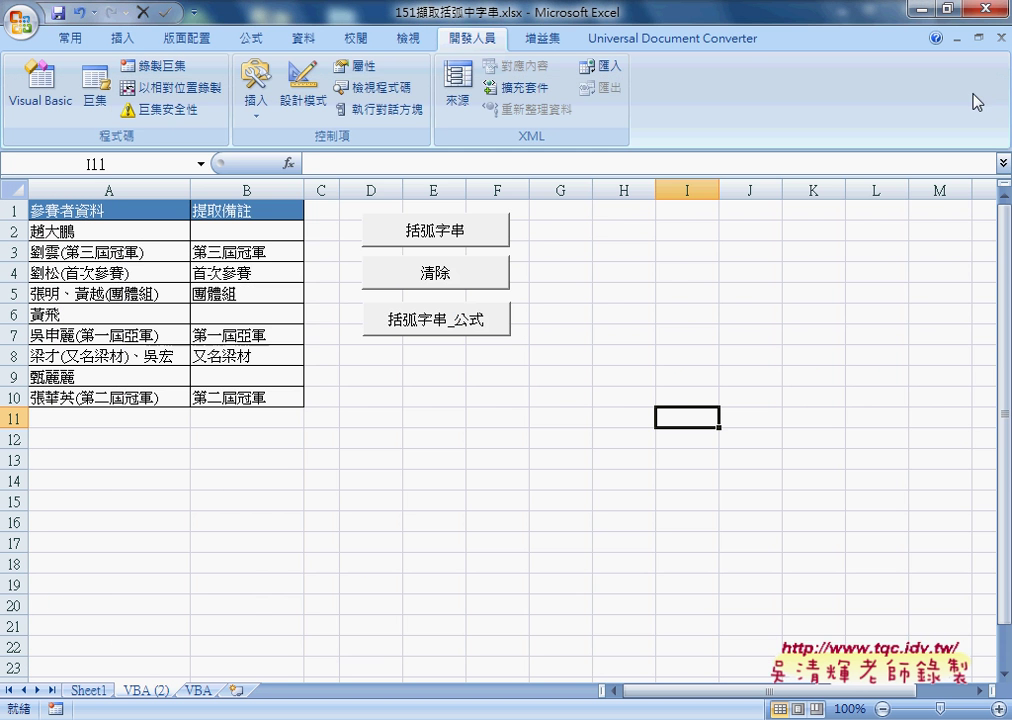
{"action": "left_click", "coordinate": [57, 14]}
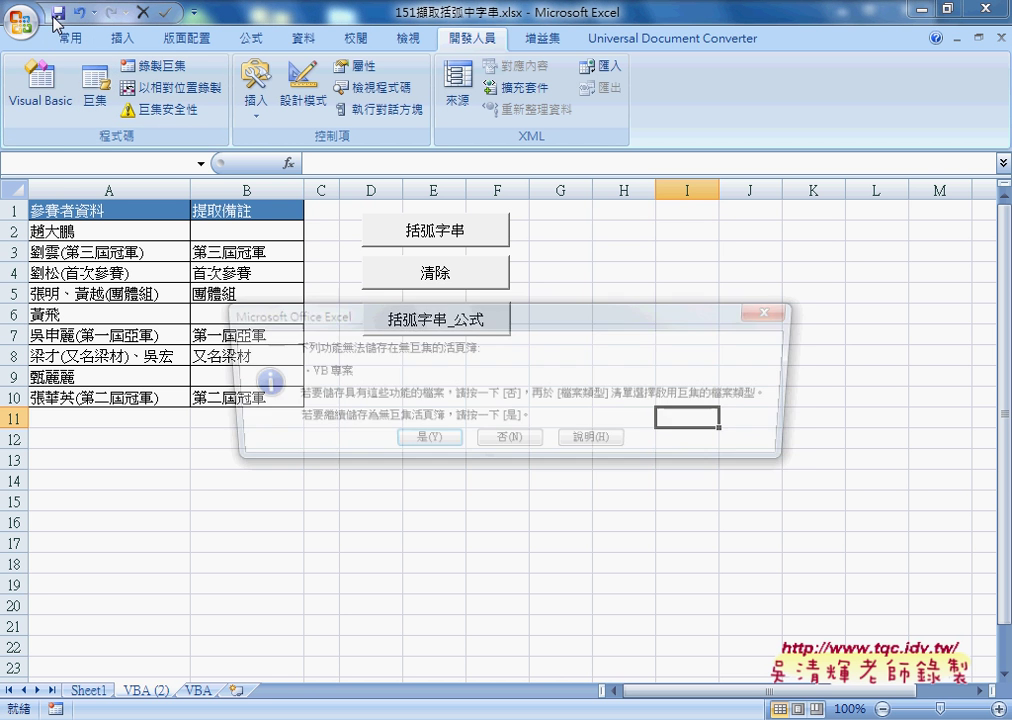
{"action": "left_click_drag", "start_coordinate": [441, 322], "coordinate": [451, 232]}
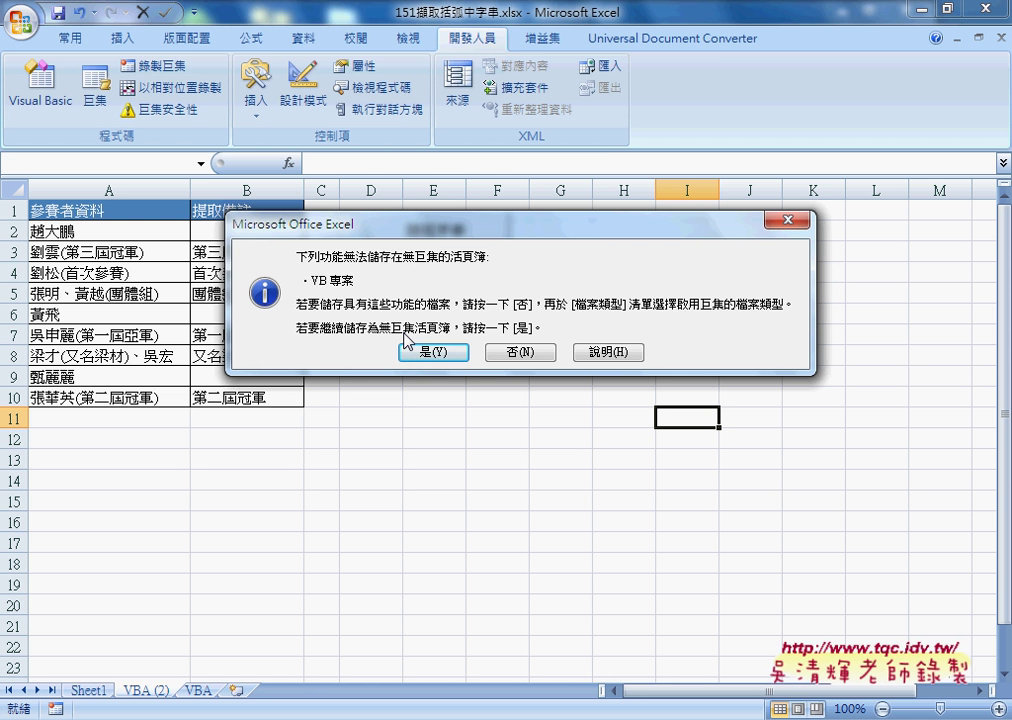
Step: Save the workbook as Excel Macro-Enabled Workbook (*.xlsm), 151擷取括弧中字串.xlsm
{"action": "left_click", "coordinate": [516, 352]}
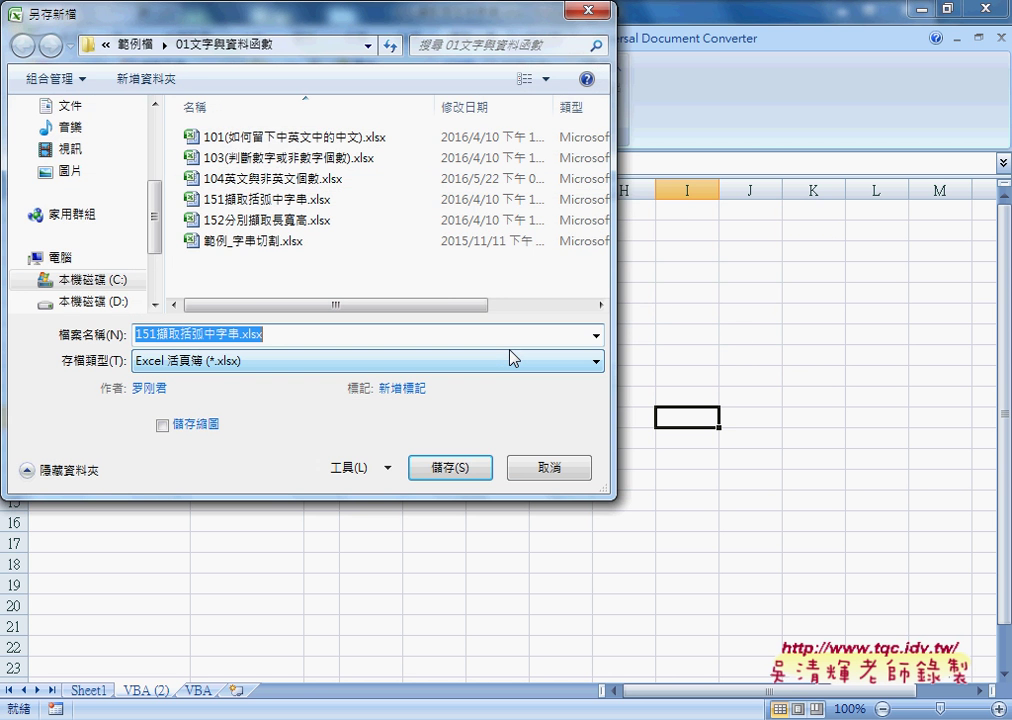
{"action": "left_click_drag", "start_coordinate": [435, 17], "coordinate": [655, 24]}
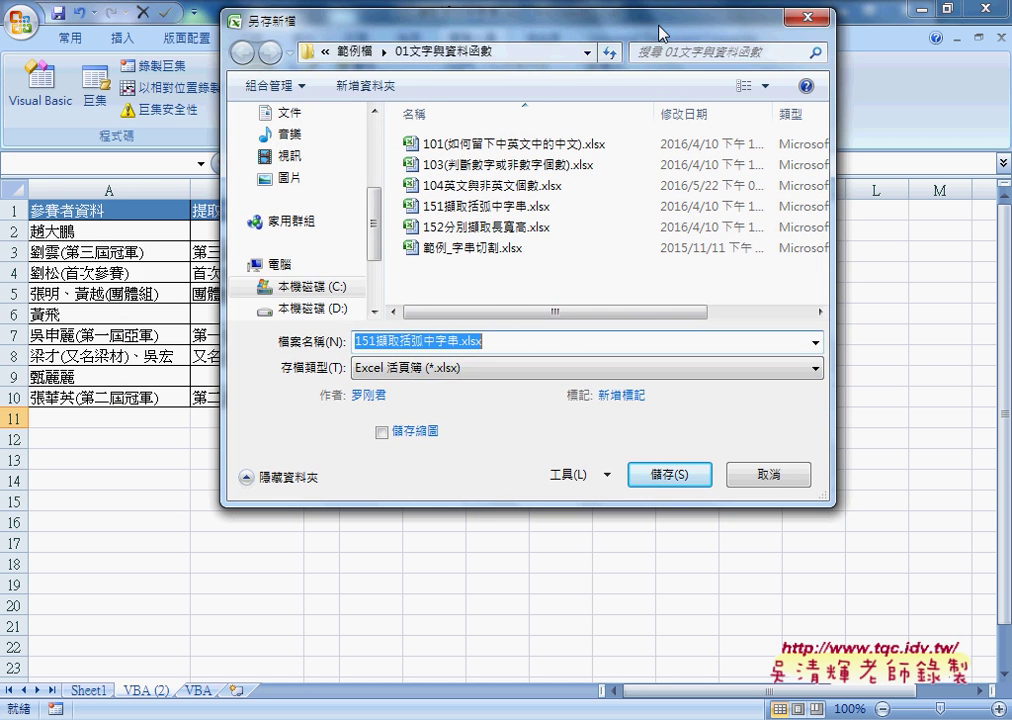
{"action": "left_click", "coordinate": [458, 379]}
{"action": "left_click", "coordinate": [474, 405]}
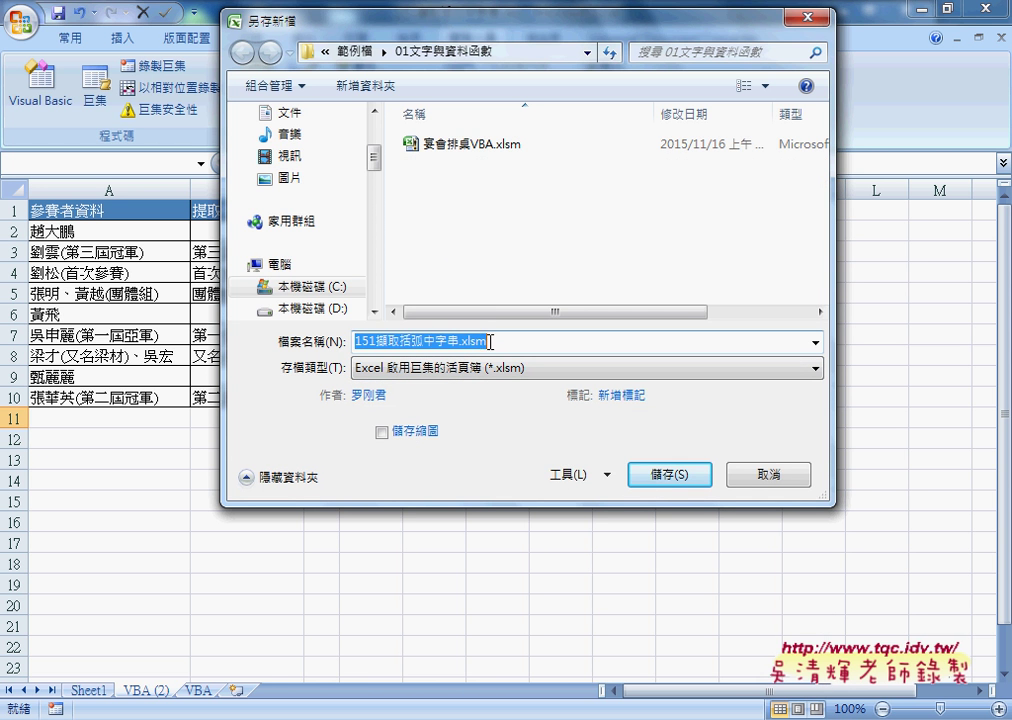
{"action": "left_click_drag", "start_coordinate": [477, 342], "coordinate": [490, 346]}
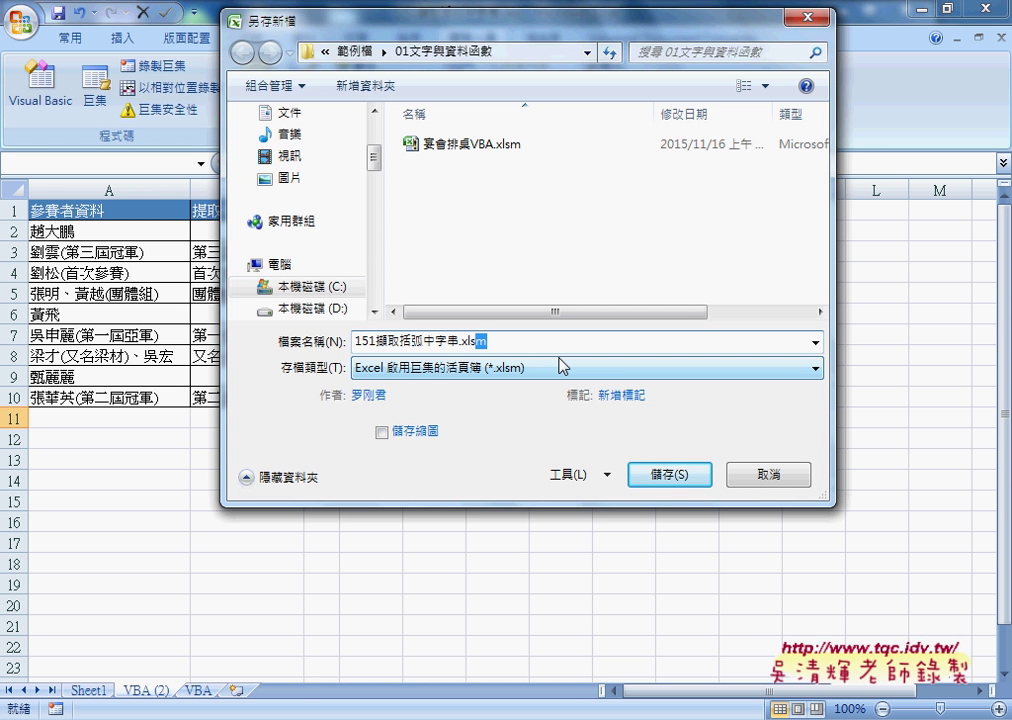
{"action": "left_click", "coordinate": [679, 478]}
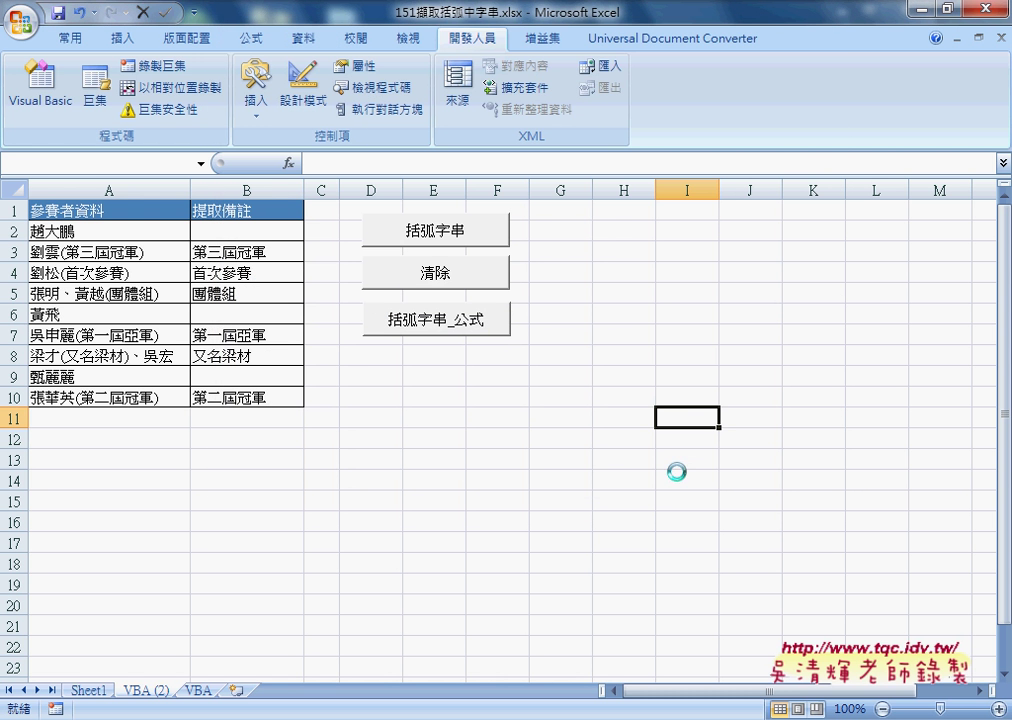
Step: Close Excel, point out the .xlsm file beside the .xlsx original, and open 151擷取括弧中字串.xlsm
{"action": "left_click", "coordinate": [987, 12]}
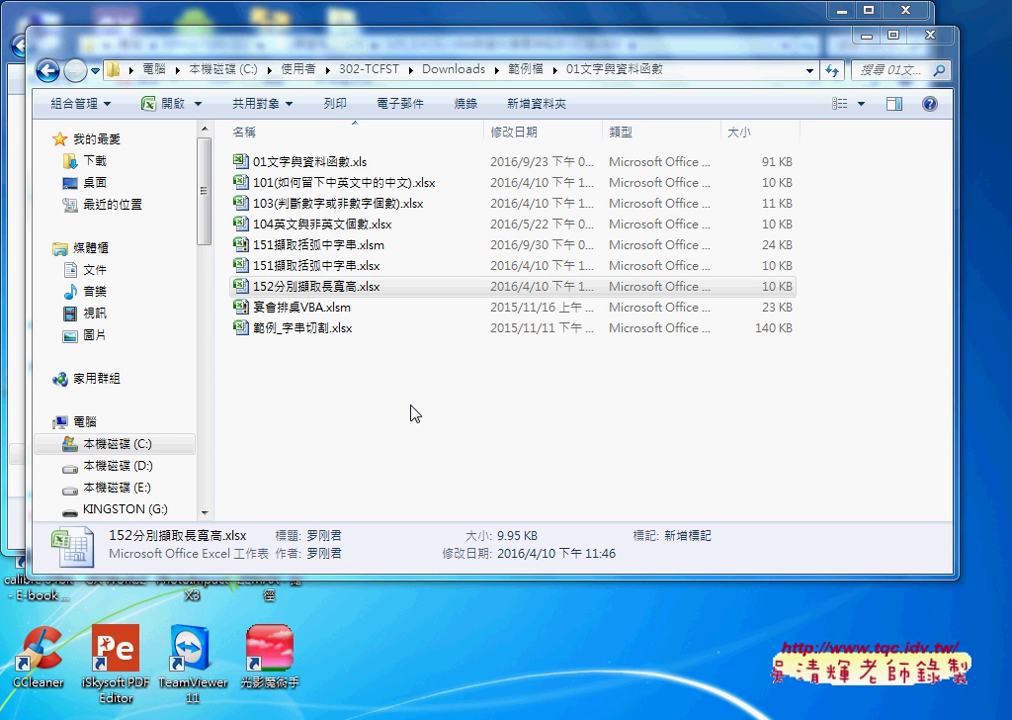
{"action": "left_click", "coordinate": [375, 244]}
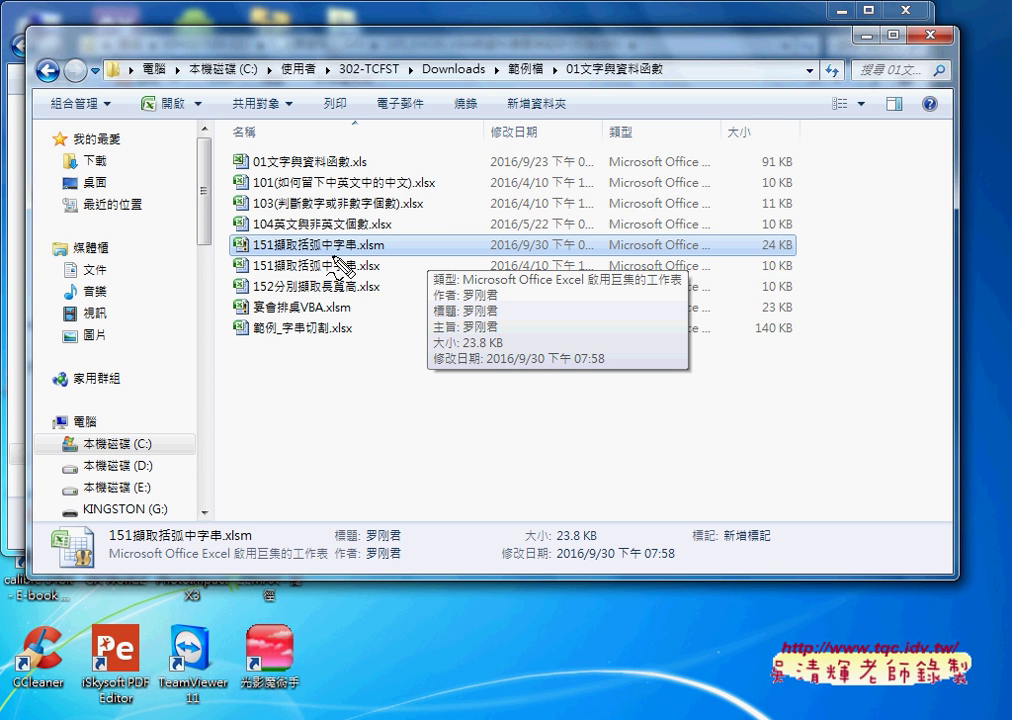
{"action": "left_click_drag", "start_coordinate": [250, 236], "coordinate": [258, 250]}
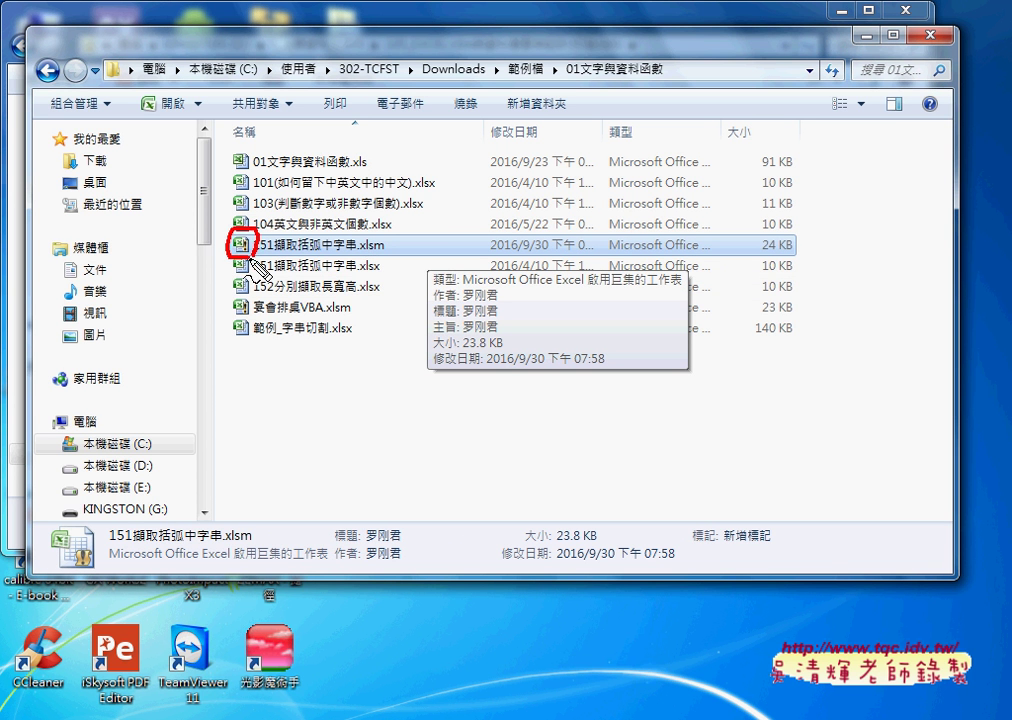
{"action": "mouse_move", "coordinate": [361, 253]}
{"action": "left_mouse_down"}
{"action": "mouse_move", "coordinate": [384, 252]}
{"action": "mouse_move", "coordinate": [381, 273]}
{"action": "left_mouse_up"}
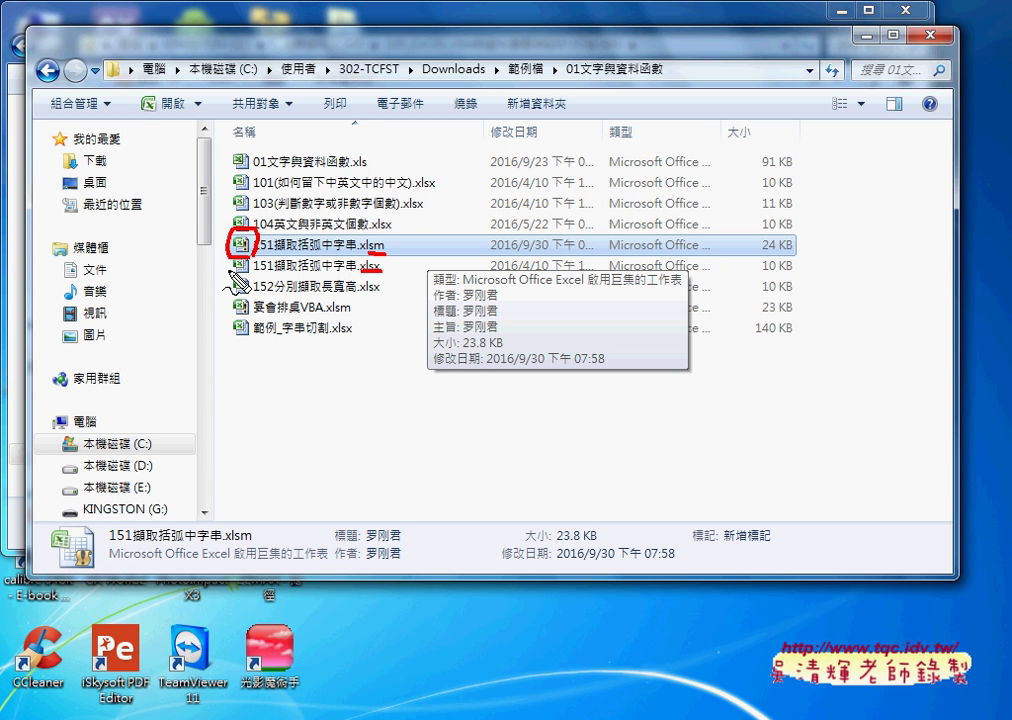
{"action": "mouse_move", "coordinate": [226, 268]}
{"action": "left_mouse_down"}
{"action": "mouse_move", "coordinate": [203, 268]}
{"action": "mouse_move", "coordinate": [228, 244]}
{"action": "left_mouse_up"}
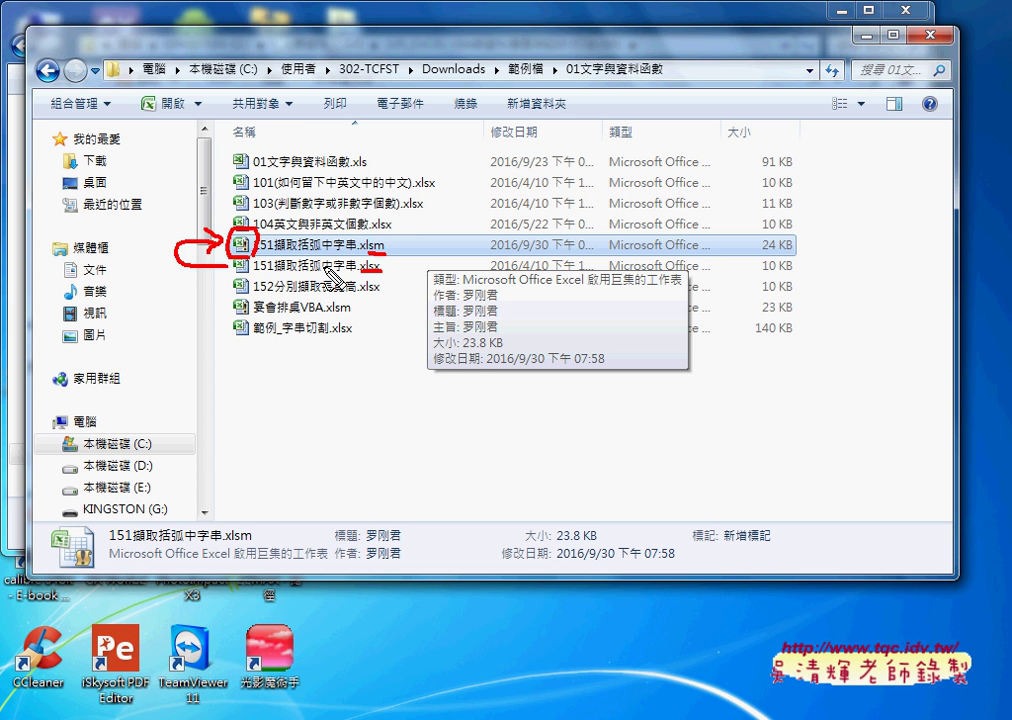
{"action": "key", "text": "Escape"}
{"action": "double_click", "coordinate": [357, 245]}
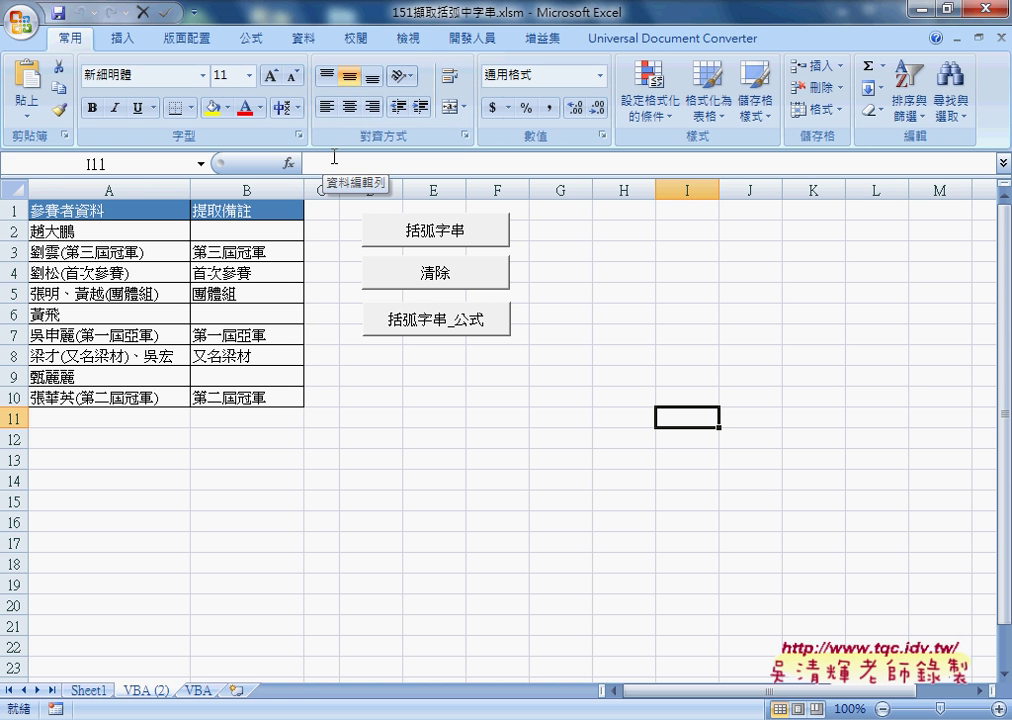
Step: Set Developer macro security to Disable all macros with notification and confirm
{"action": "left_click", "coordinate": [467, 42]}
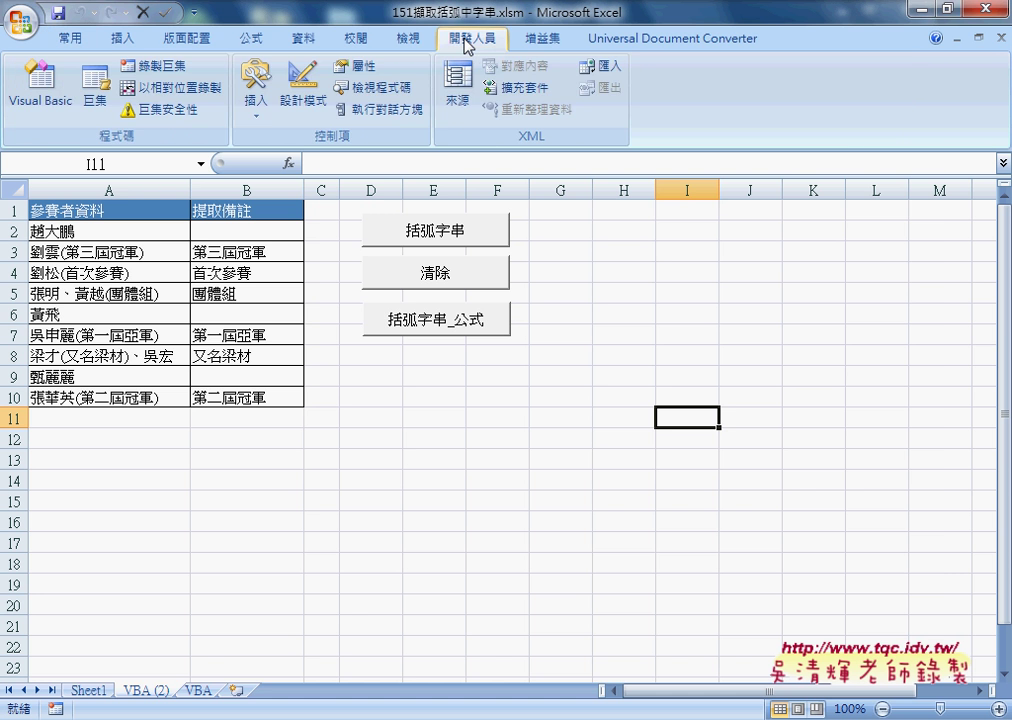
{"action": "left_click", "coordinate": [183, 117]}
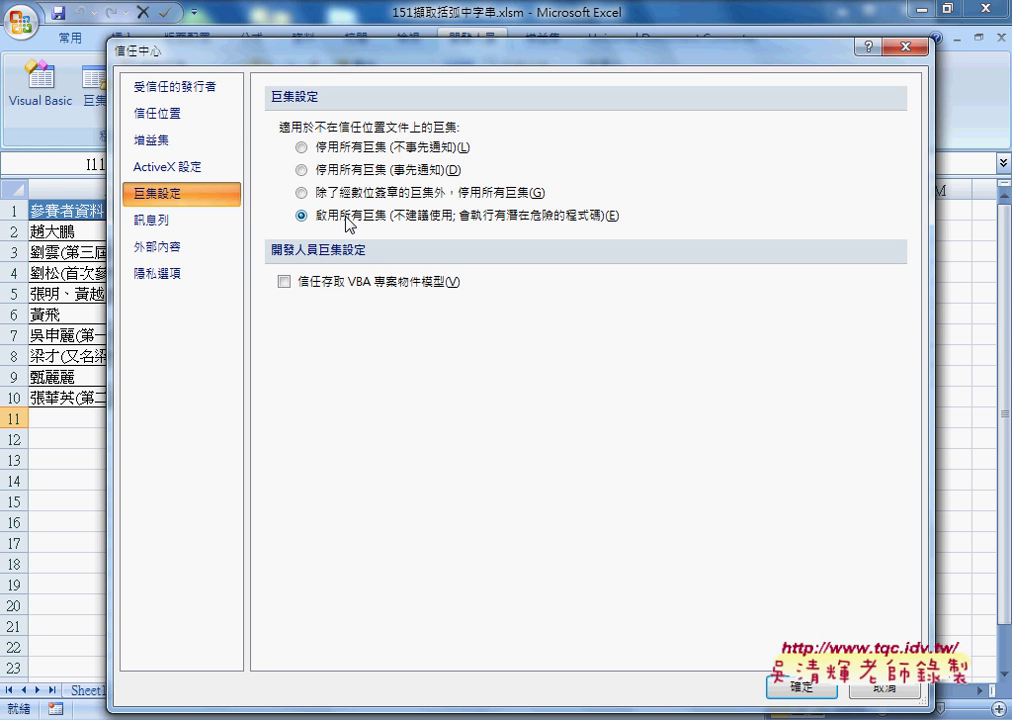
{"action": "left_click", "coordinate": [385, 172]}
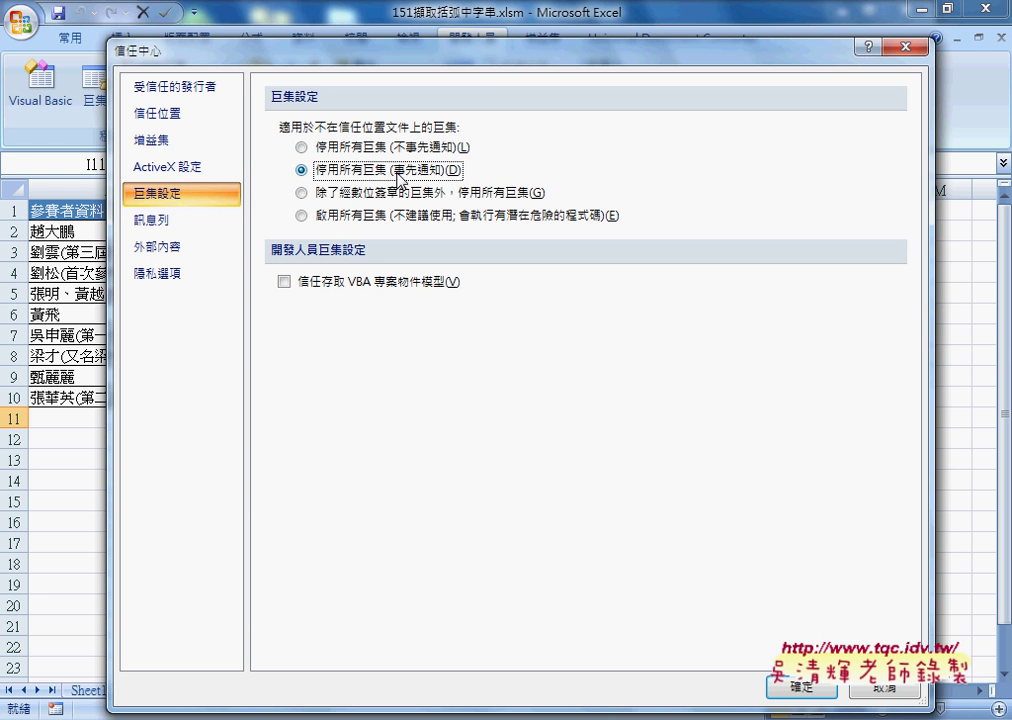
{"action": "left_click_drag", "start_coordinate": [397, 181], "coordinate": [441, 181]}
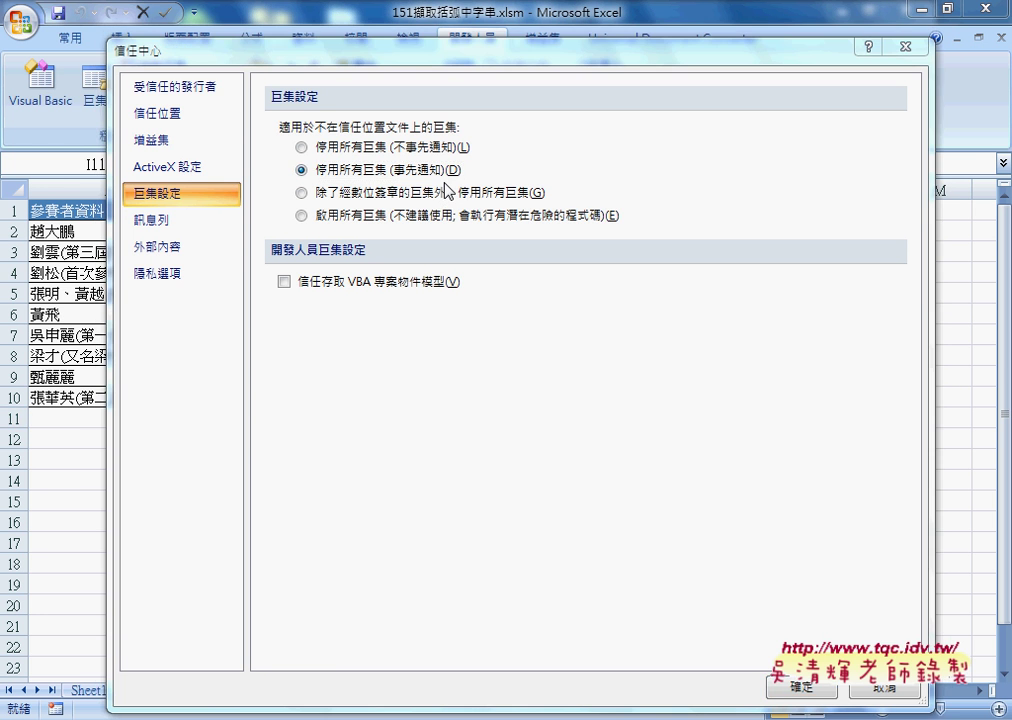
{"action": "left_click", "coordinate": [430, 222]}
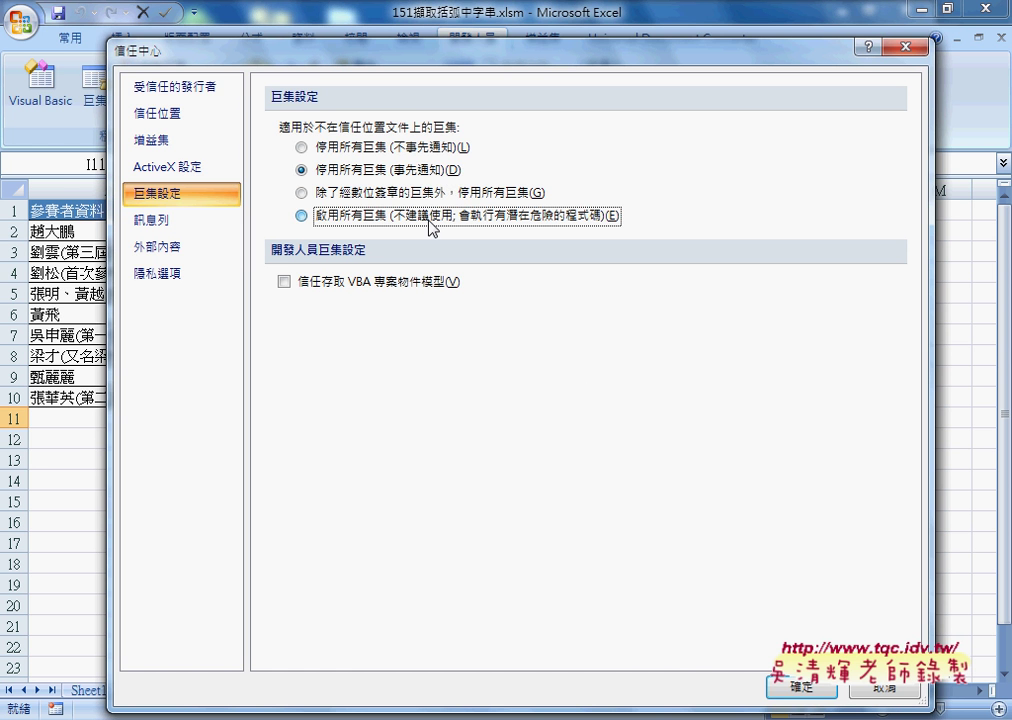
{"action": "left_click", "coordinate": [340, 170]}
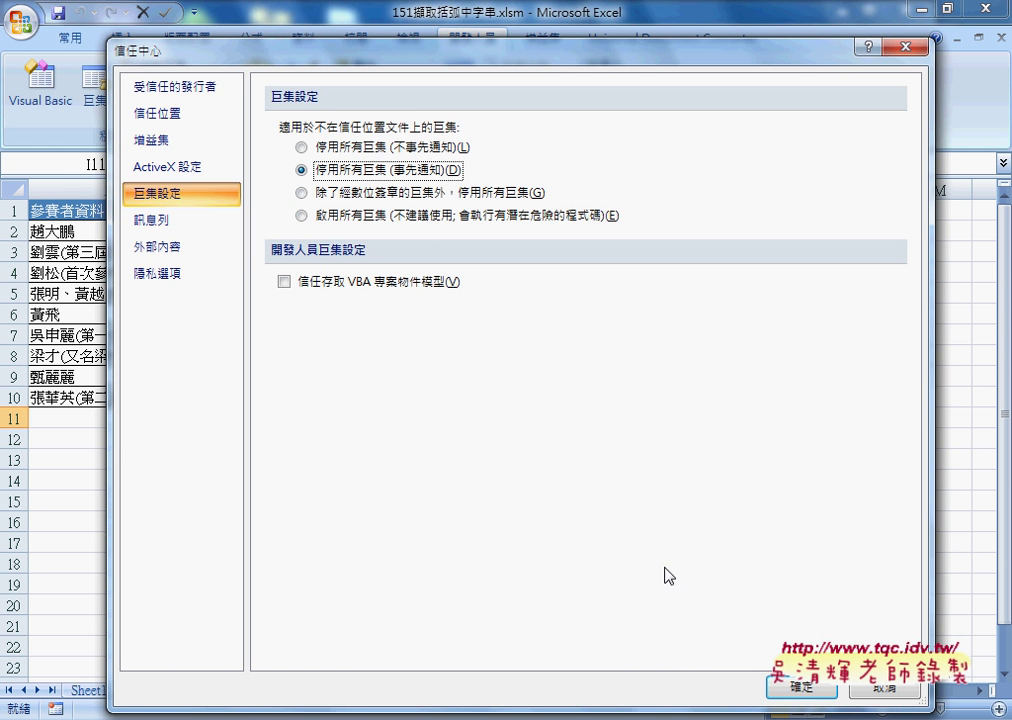
{"action": "left_click", "coordinate": [790, 686]}
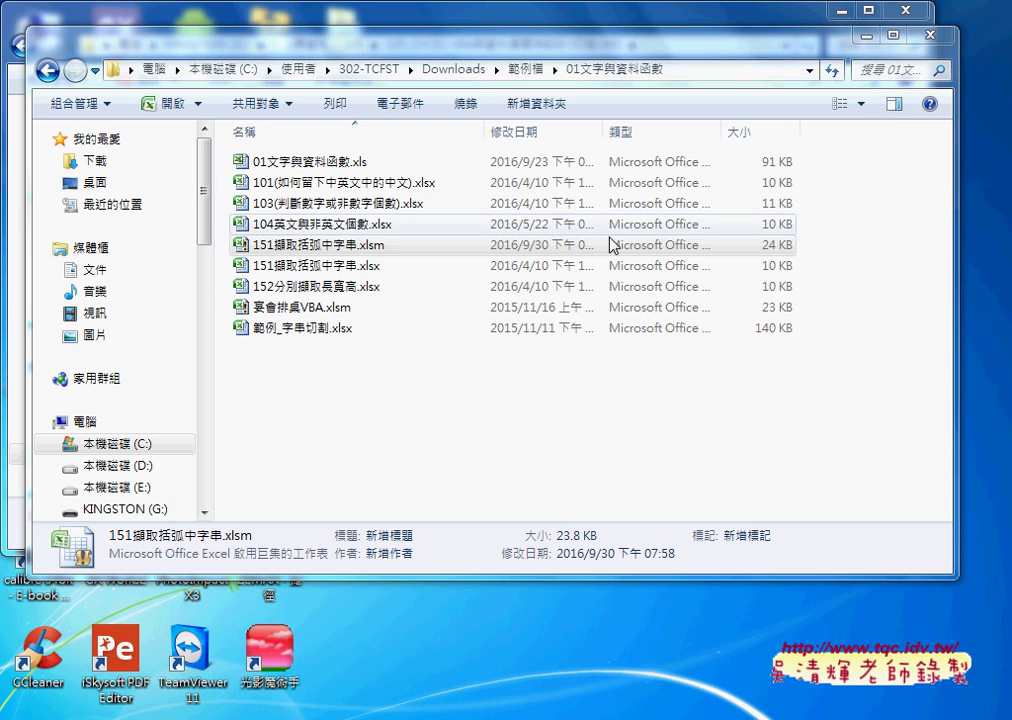
Step: Reopen 151擷取括弧中字串.xlsm and enable its macro content (啟用這個內容) from the security warning
{"action": "double_click", "coordinate": [262, 245]}
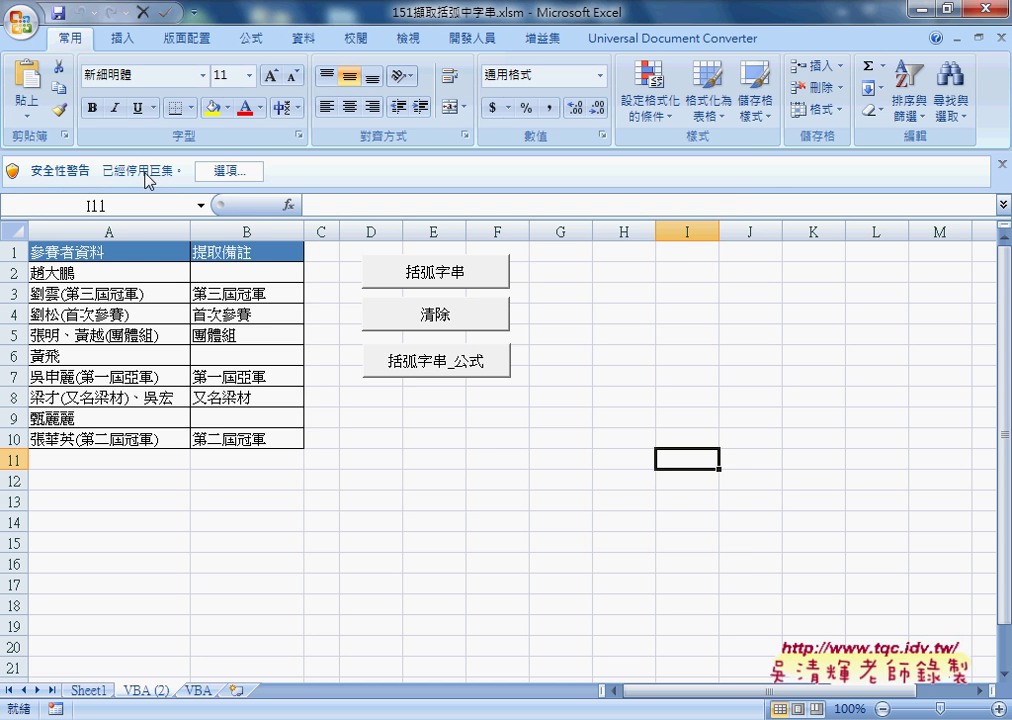
{"action": "left_click", "coordinate": [224, 176]}
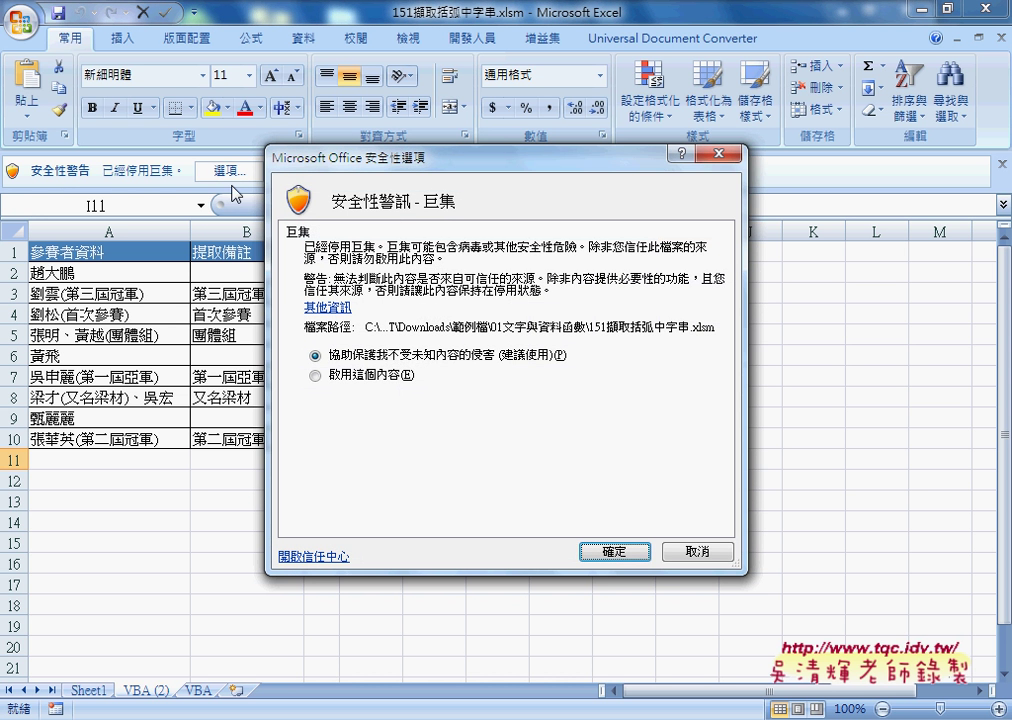
{"action": "left_click", "coordinate": [378, 377]}
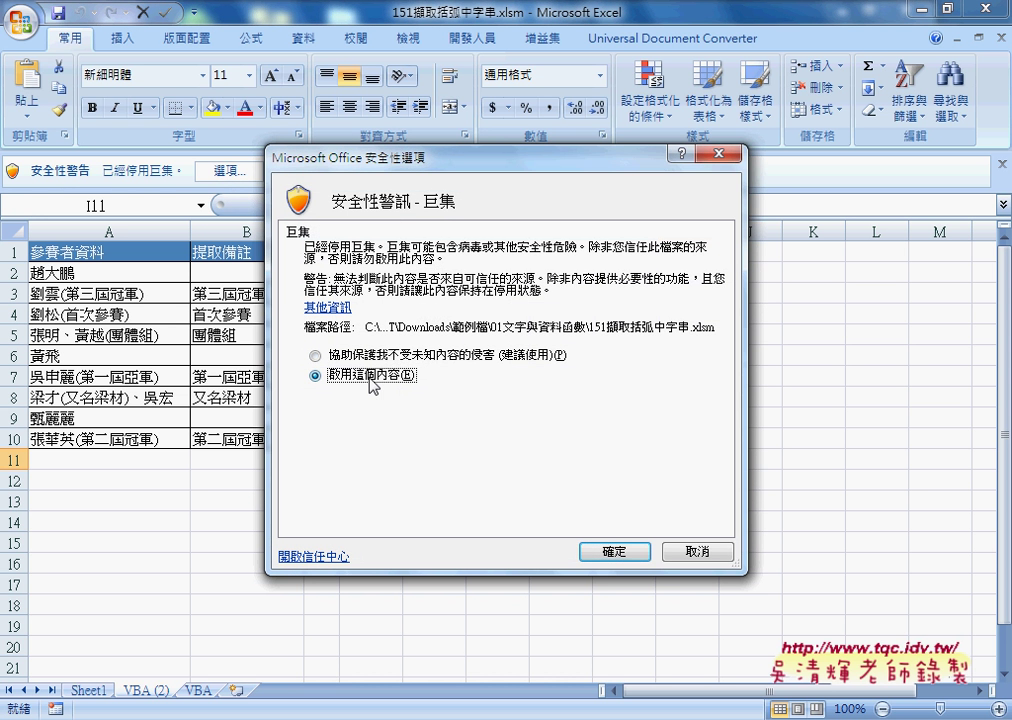
{"action": "left_click", "coordinate": [614, 552]}
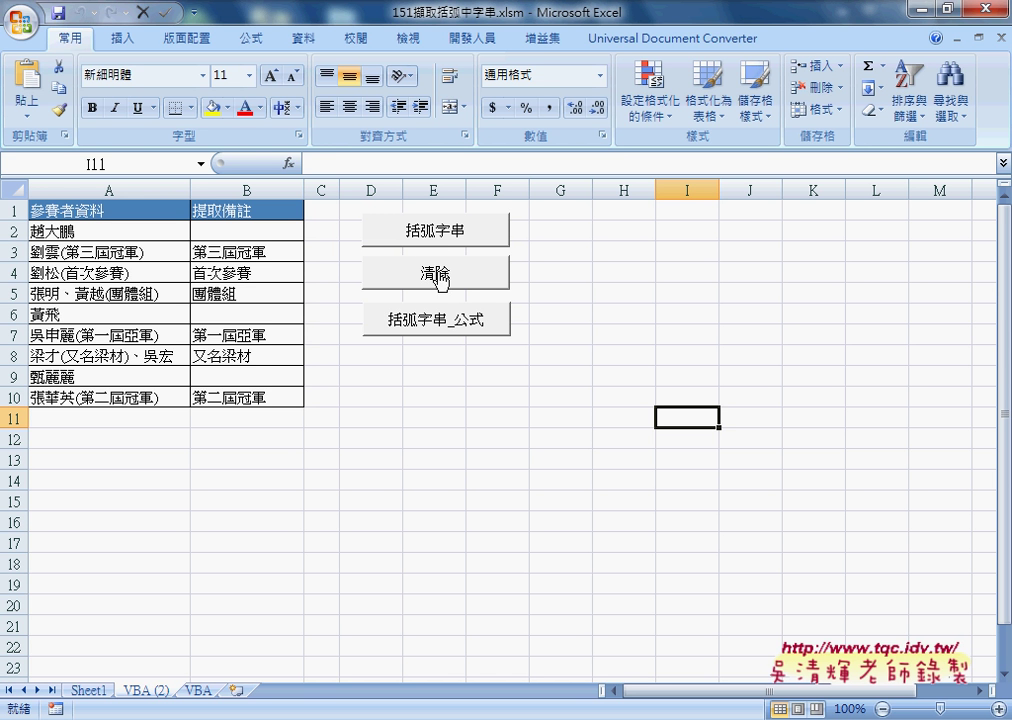
Step: Run the 清除 macro button to empty the 提取備註 column, then close Excel
{"action": "left_click", "coordinate": [441, 279]}
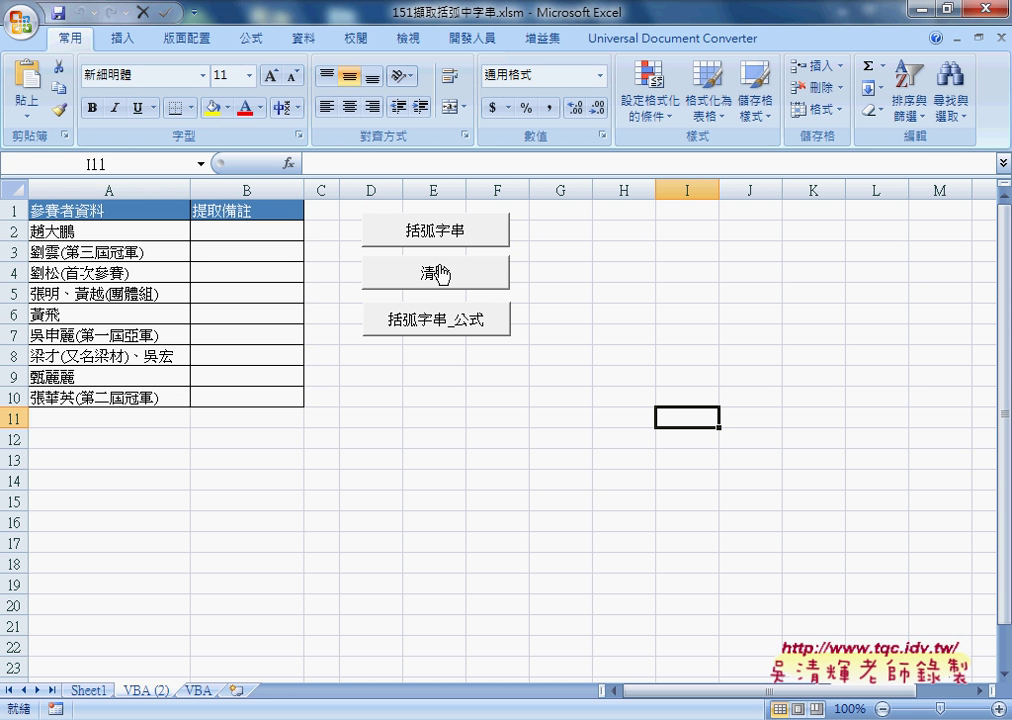
{"action": "left_click", "coordinate": [981, 9]}
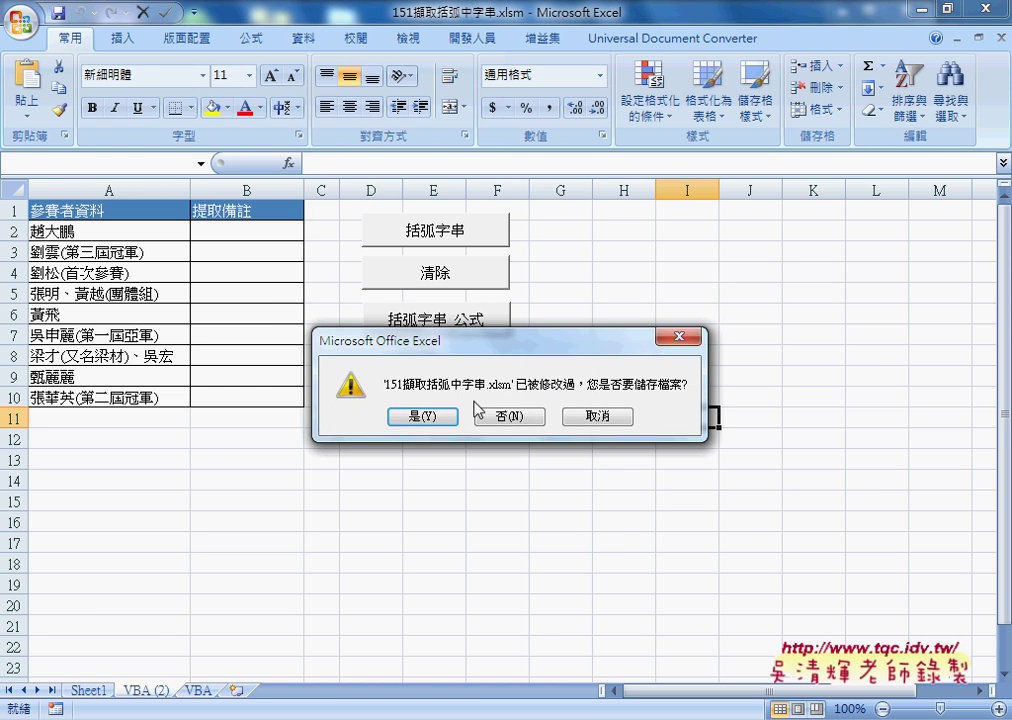
Step: Save changes to 151擷取括弧中字串.xlsm, then open 152分別擷取長寬高.xlsx from Explorer
{"action": "left_click", "coordinate": [424, 417]}
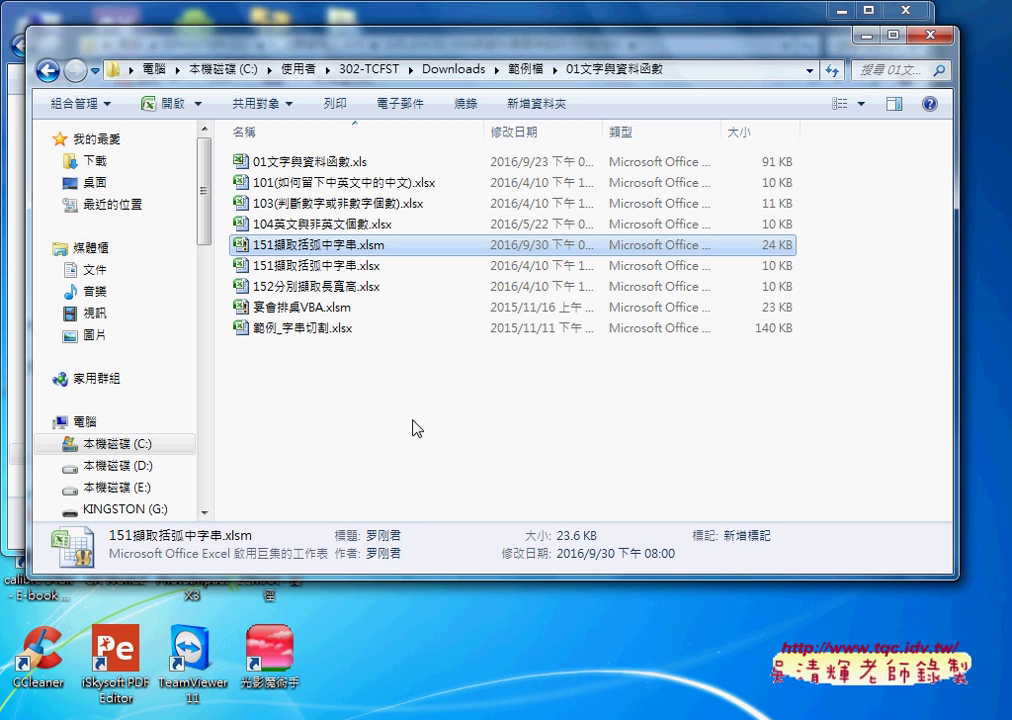
{"action": "left_click", "coordinate": [353, 287]}
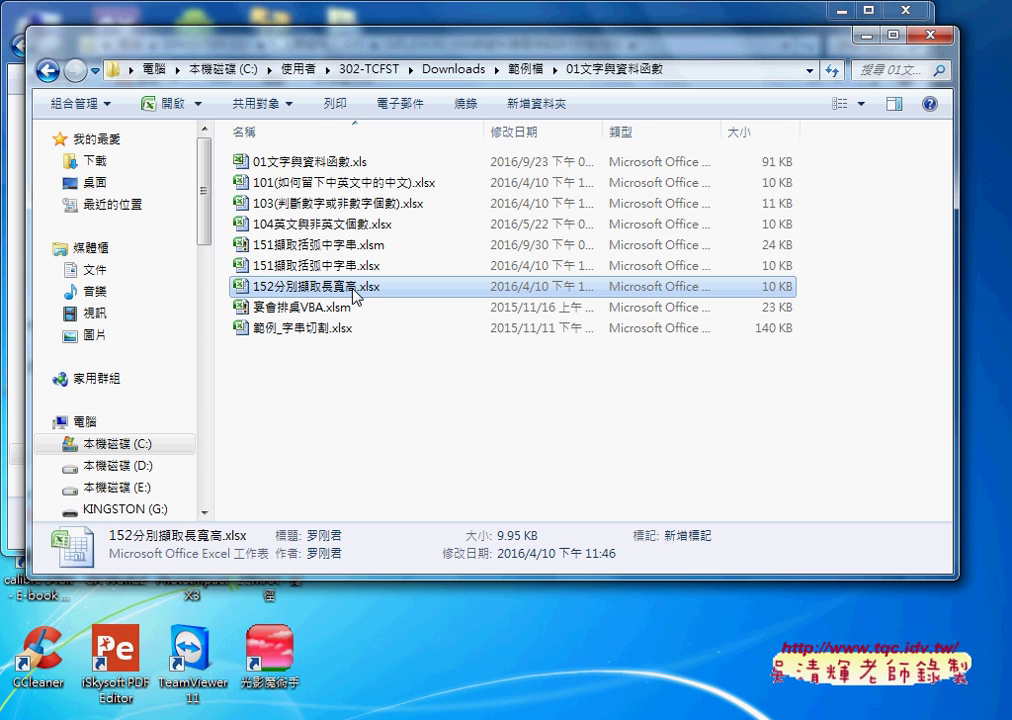
{"action": "double_click", "coordinate": [353, 288]}
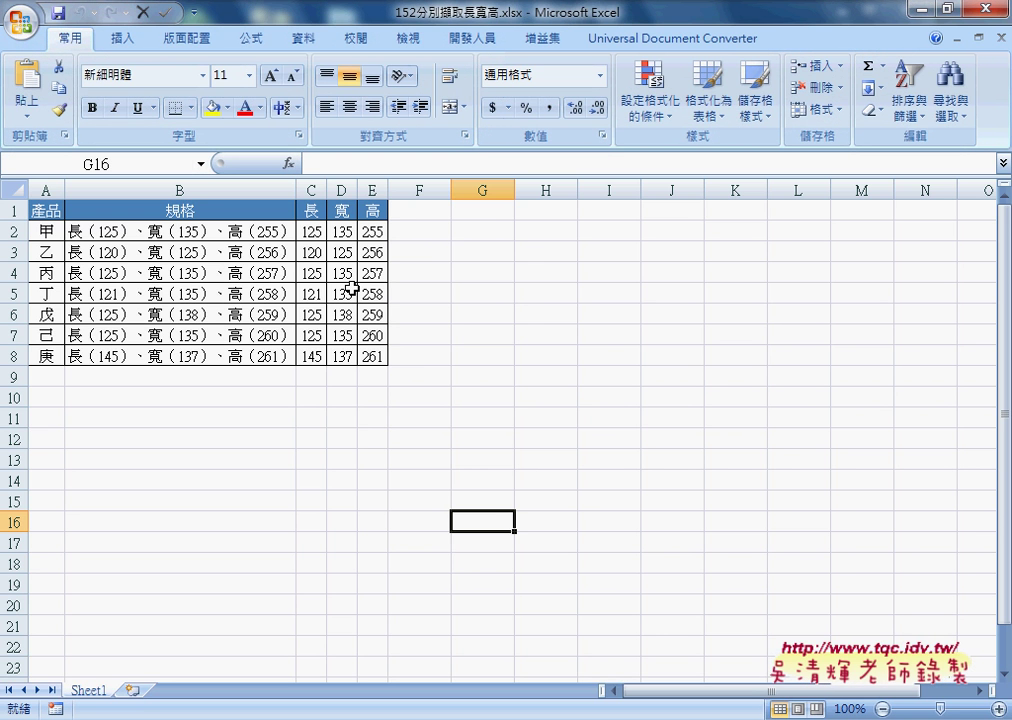
Step: Check the B2 text and C2 formula, then delete the 長, 寬, 高 values in C2:E8
{"action": "left_click", "coordinate": [101, 232]}
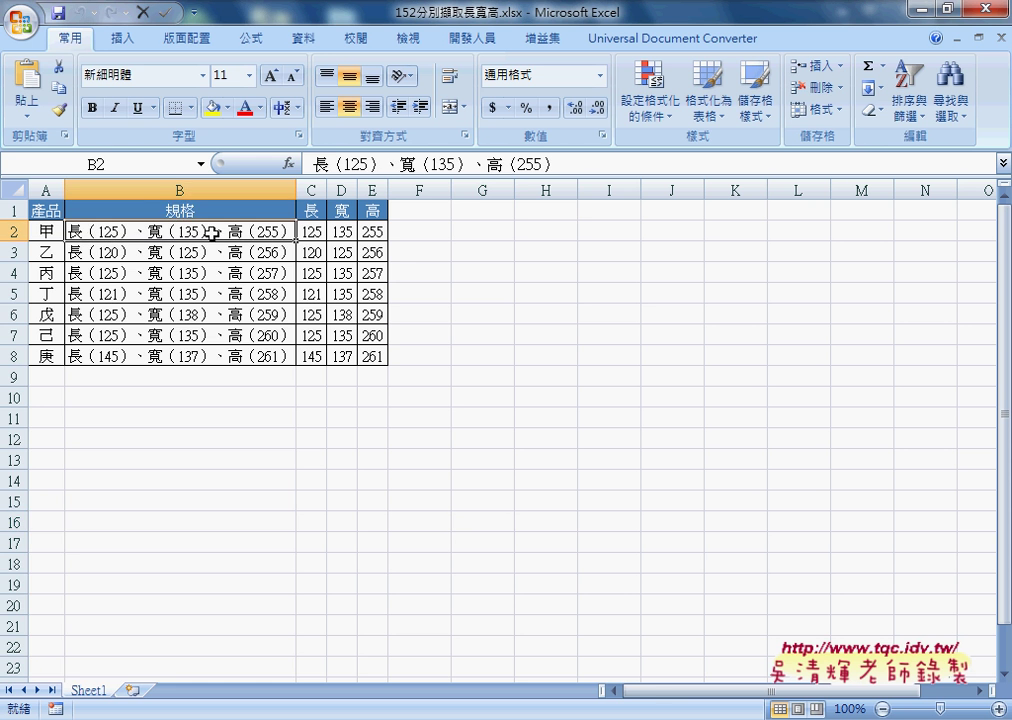
{"action": "left_click", "coordinate": [217, 186]}
{"action": "left_click", "coordinate": [201, 231]}
{"action": "left_click", "coordinate": [311, 231]}
{"action": "left_click_drag", "start_coordinate": [311, 231], "coordinate": [378, 357]}
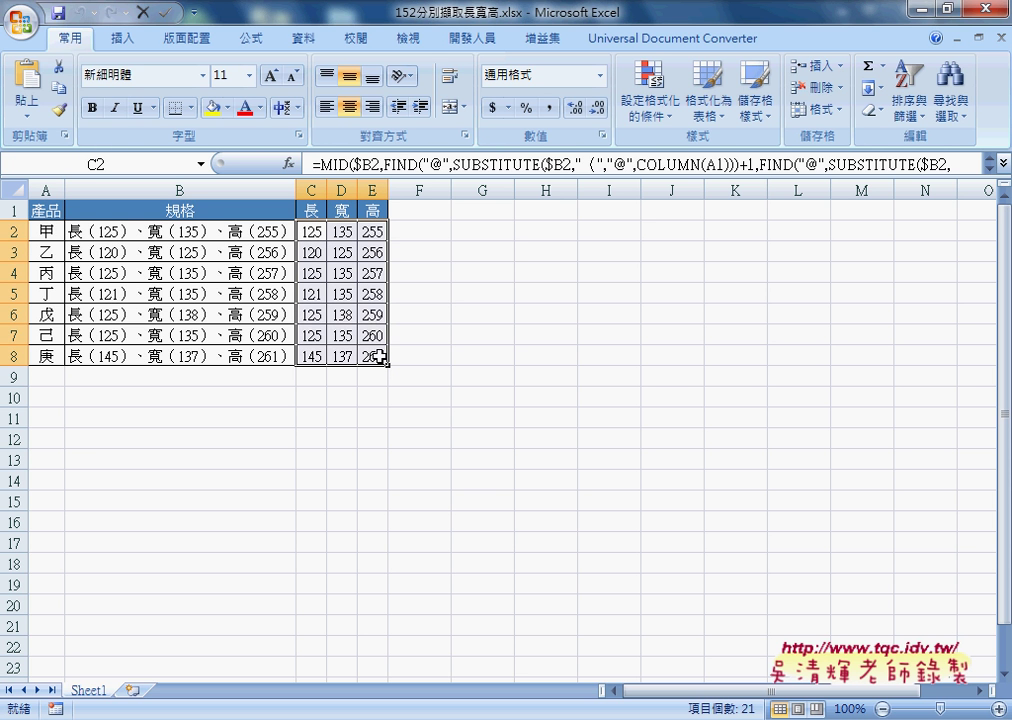
{"action": "key", "text": "Delete"}
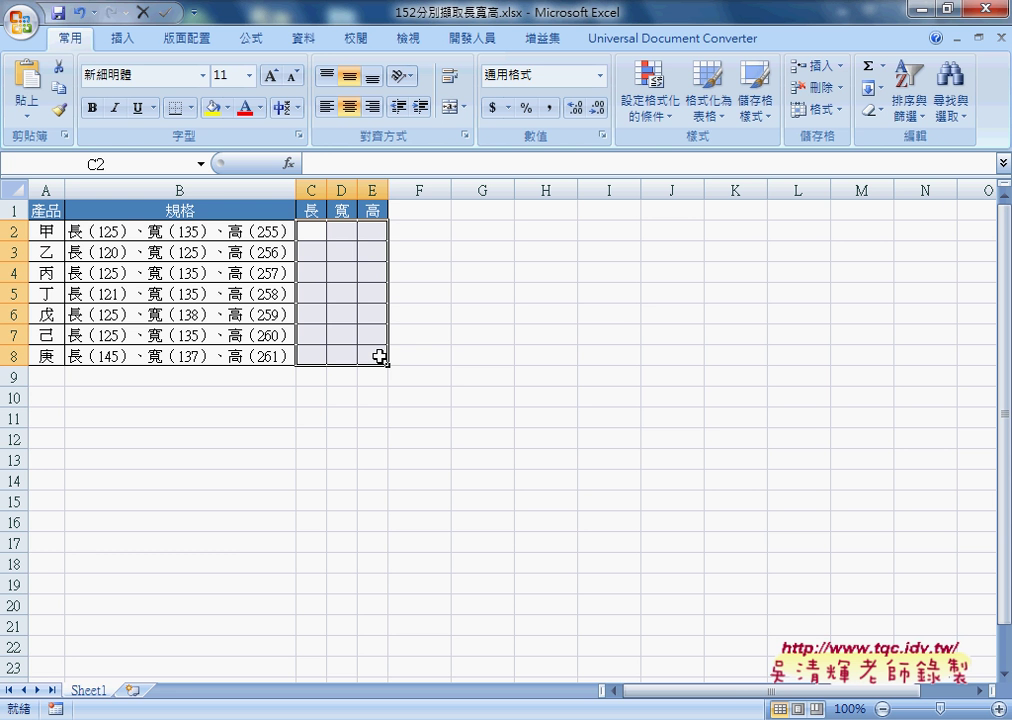
Step: Close the 152 workbook without saving and select the 101 workbook in Explorer
{"action": "left_click", "coordinate": [980, 10]}
{"action": "left_click", "coordinate": [512, 416]}
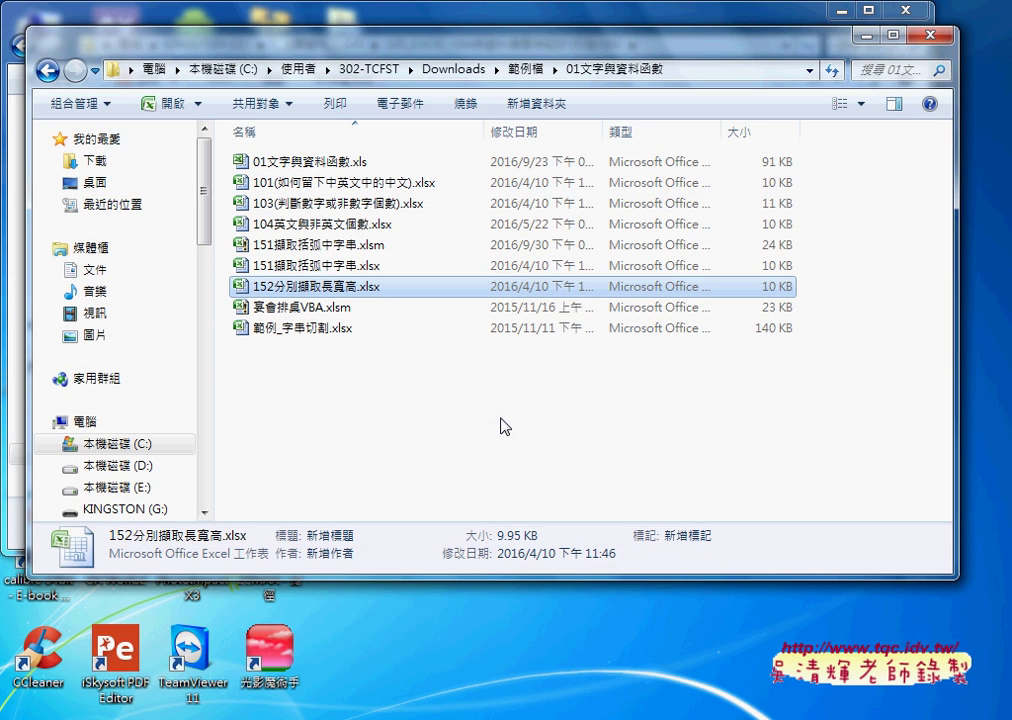
{"action": "left_click", "coordinate": [690, 183]}
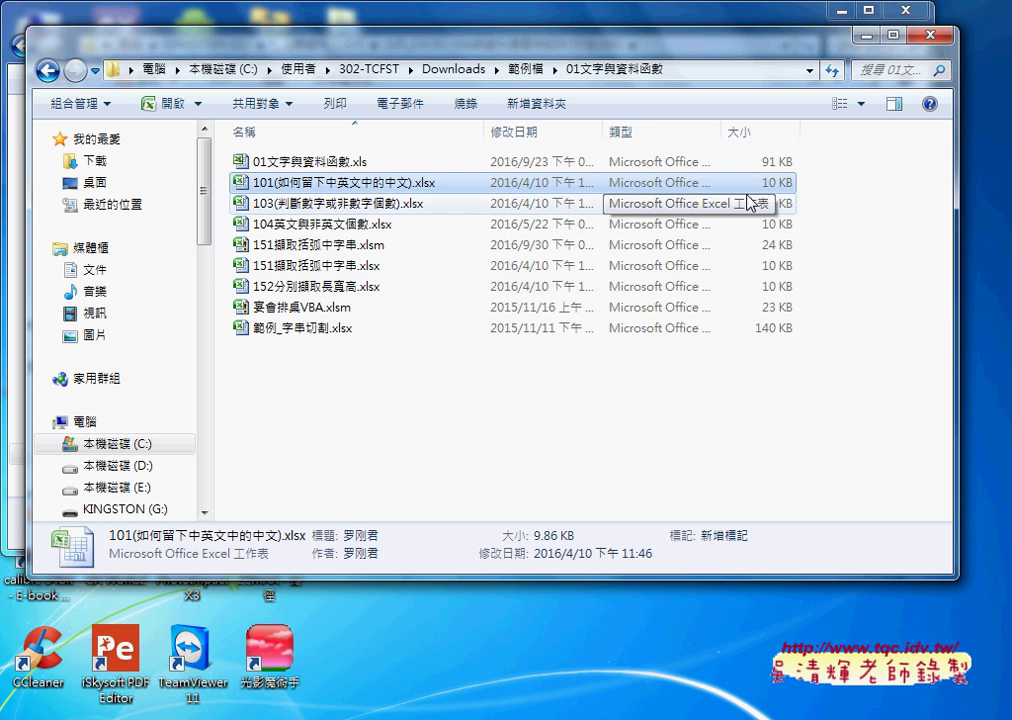
{"action": "left_click_drag", "start_coordinate": [812, 183], "coordinate": [727, 221]}
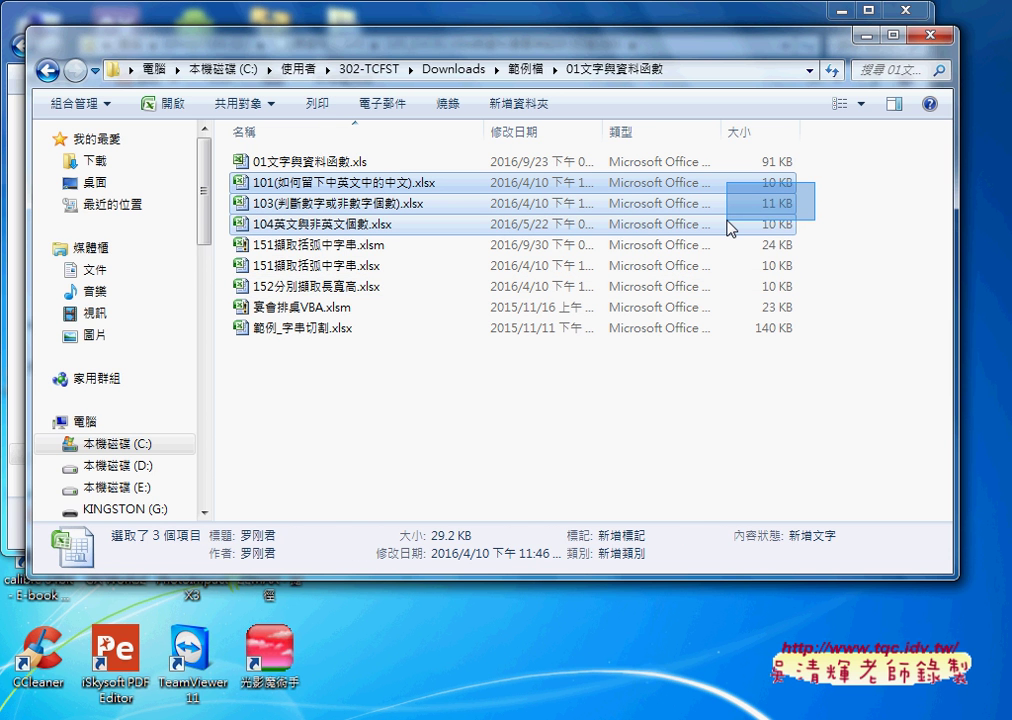
{"action": "left_click", "coordinate": [446, 190]}
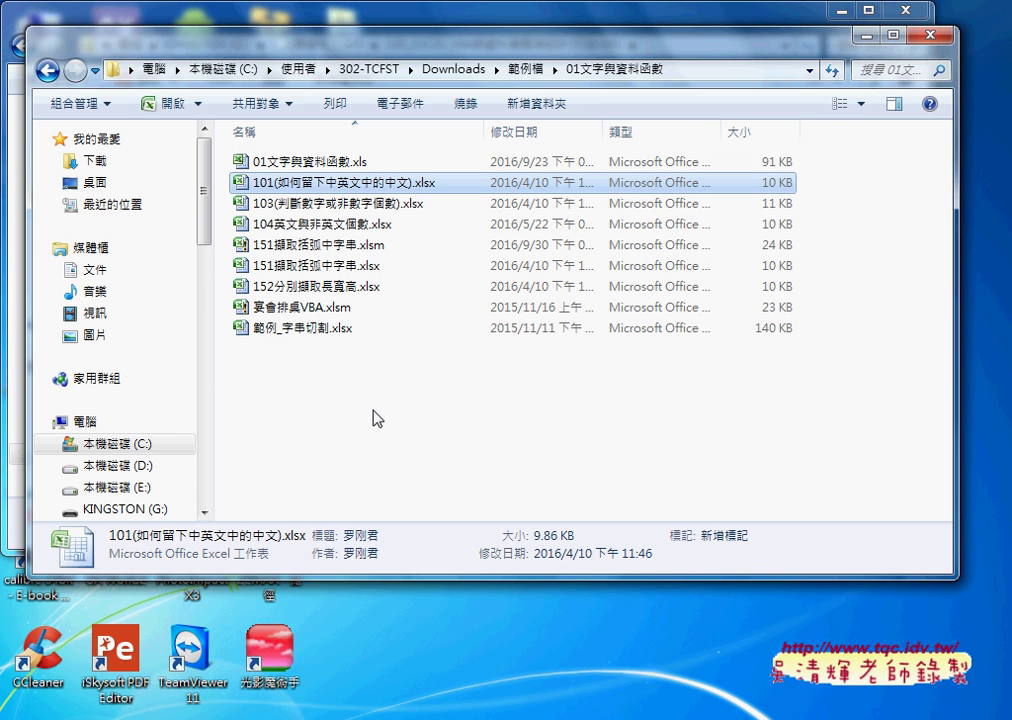
Step: Go back to 範例檔 and open 02邏輯函數.xls in the 02邏輯函數 folder
{"action": "left_click", "coordinate": [50, 72]}
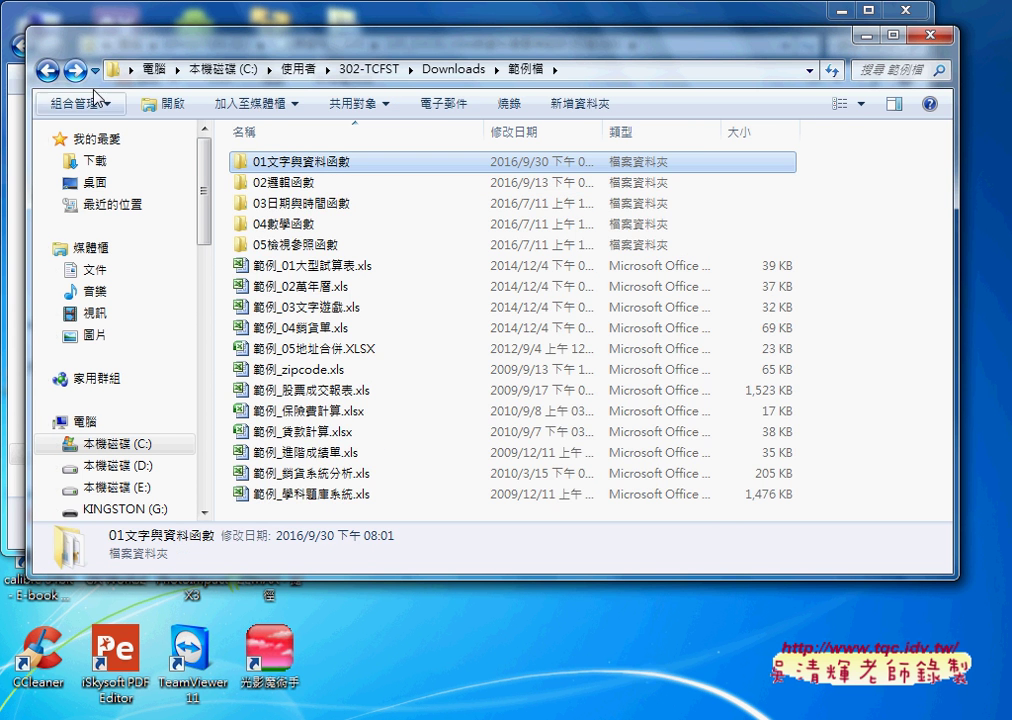
{"action": "double_click", "coordinate": [287, 183]}
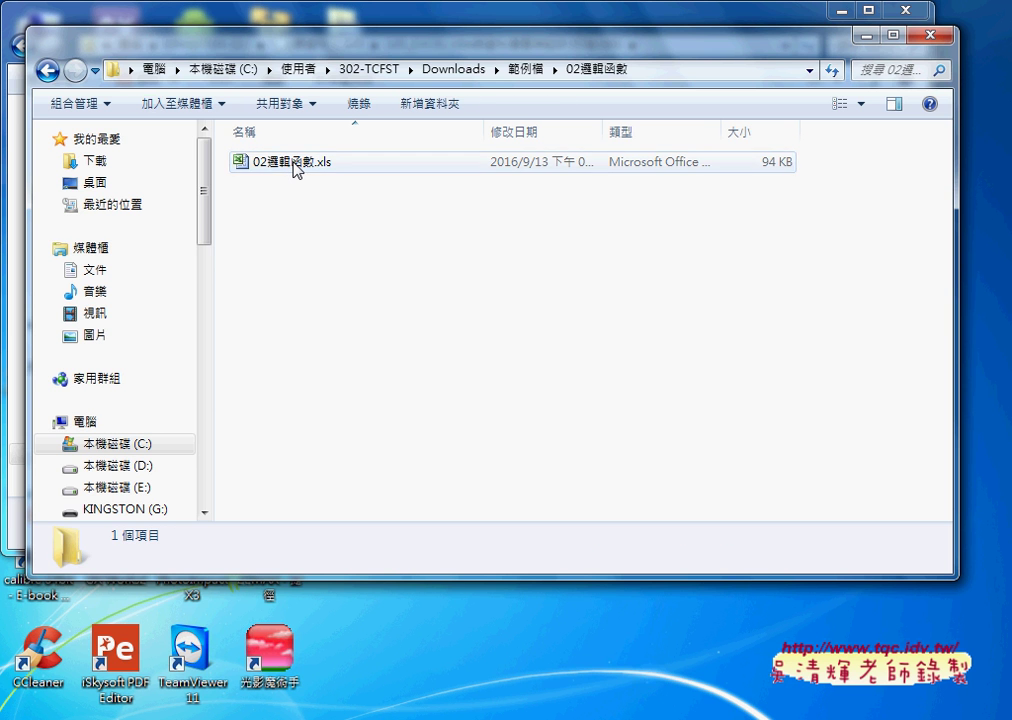
{"action": "double_click", "coordinate": [293, 164]}
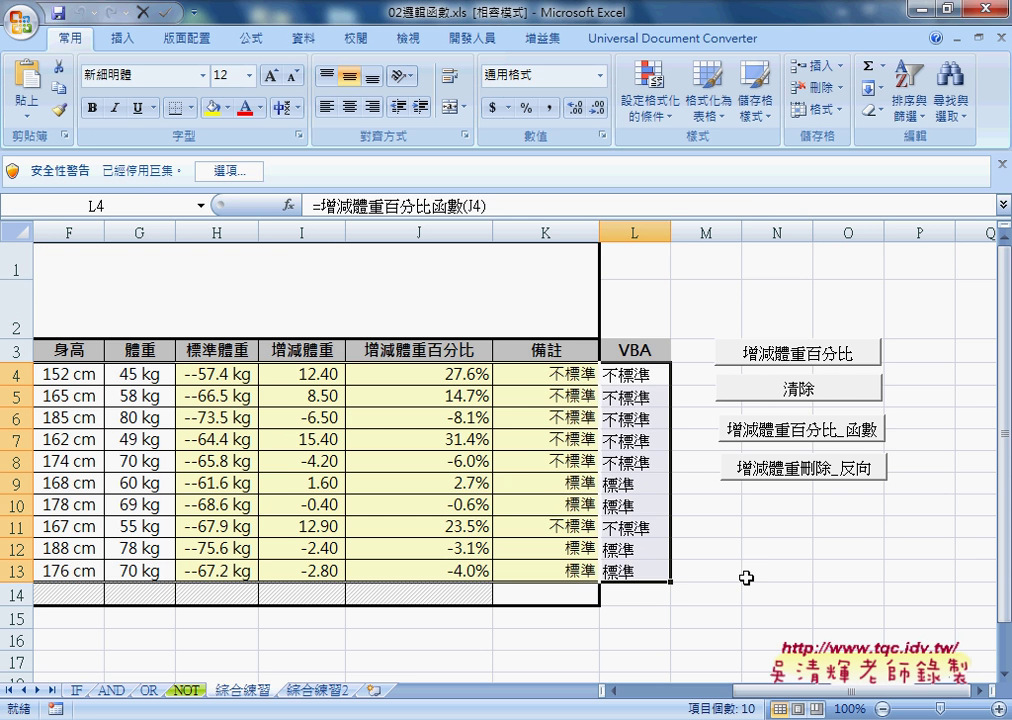
Step: Enable the macros in 02邏輯函數.xls via the security options (啟用這個內容)
{"action": "left_click", "coordinate": [255, 172]}
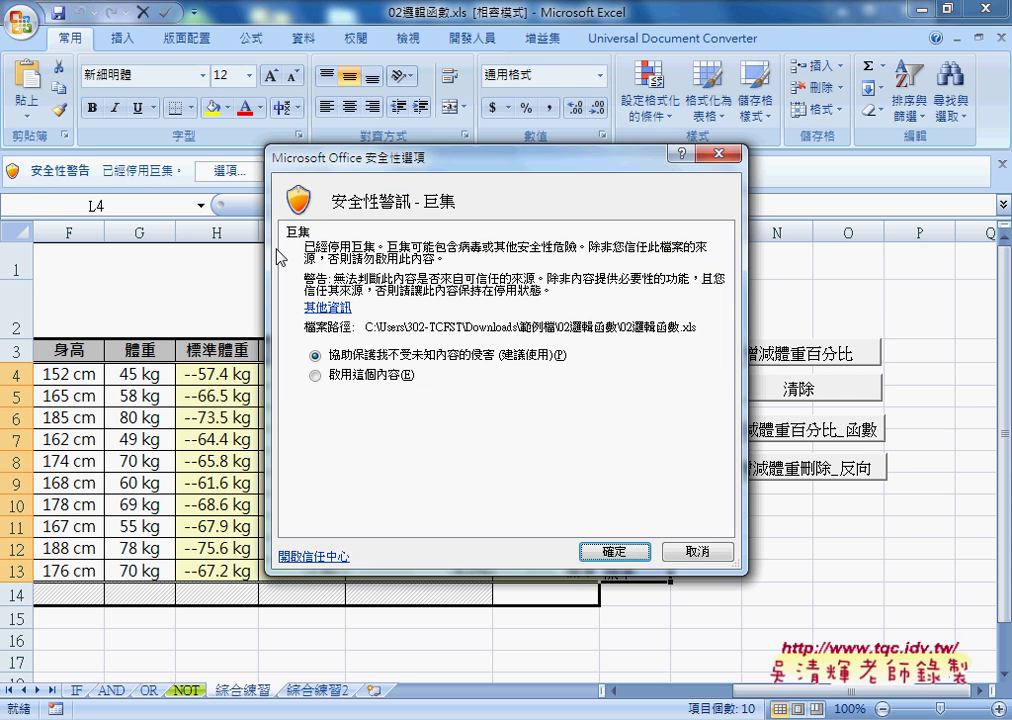
{"action": "left_click", "coordinate": [401, 376]}
{"action": "left_click", "coordinate": [614, 551]}
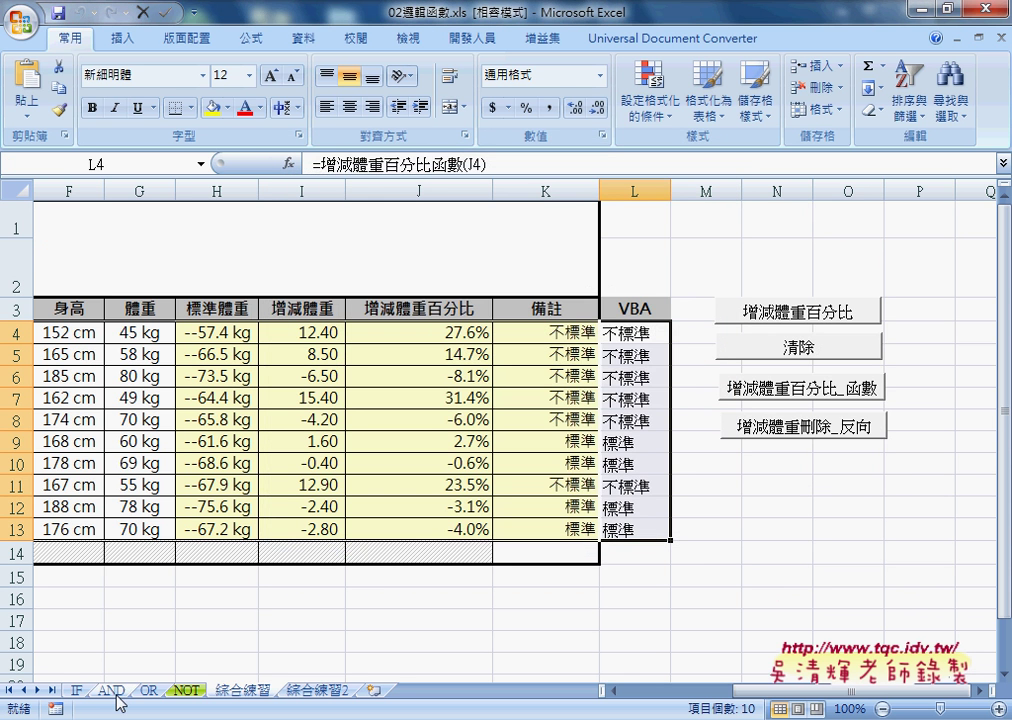
Step: Look through the IF, 綜合練習 and 綜合練習2 sheets
{"action": "left_click", "coordinate": [79, 690]}
{"action": "left_click", "coordinate": [253, 692]}
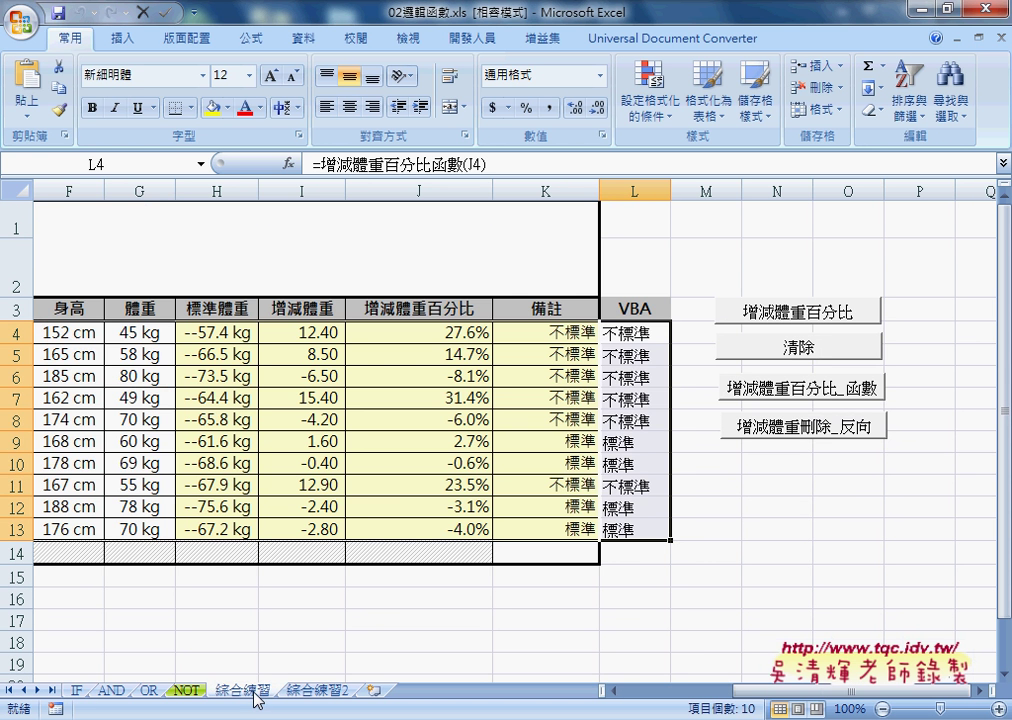
{"action": "left_click", "coordinate": [312, 690]}
{"action": "left_click", "coordinate": [77, 691]}
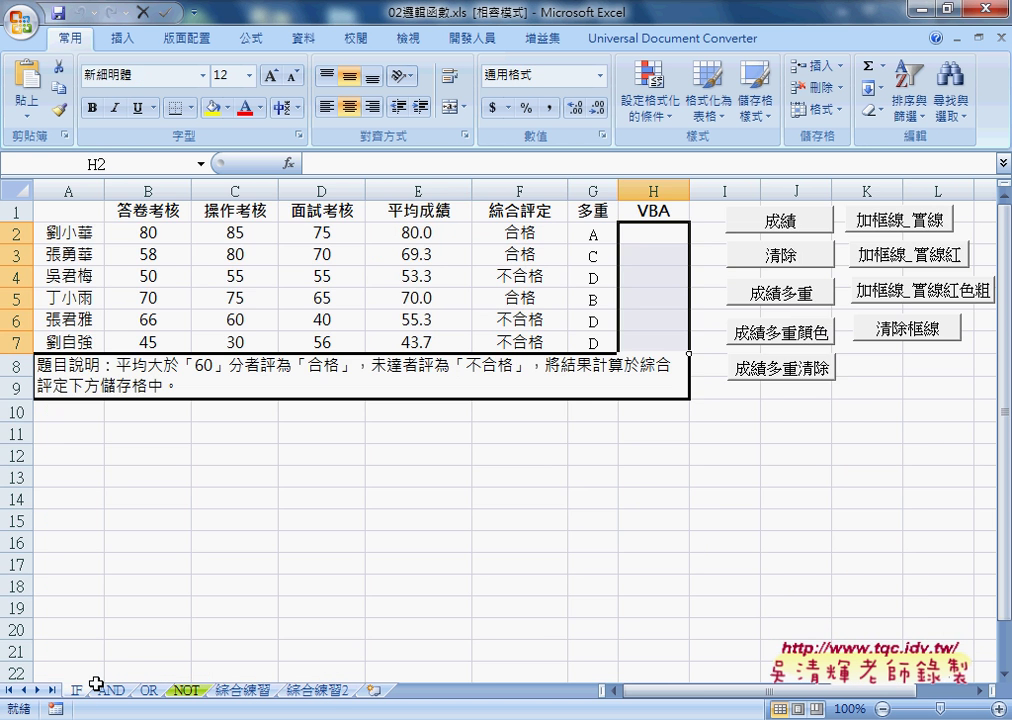
{"action": "left_click", "coordinate": [419, 508]}
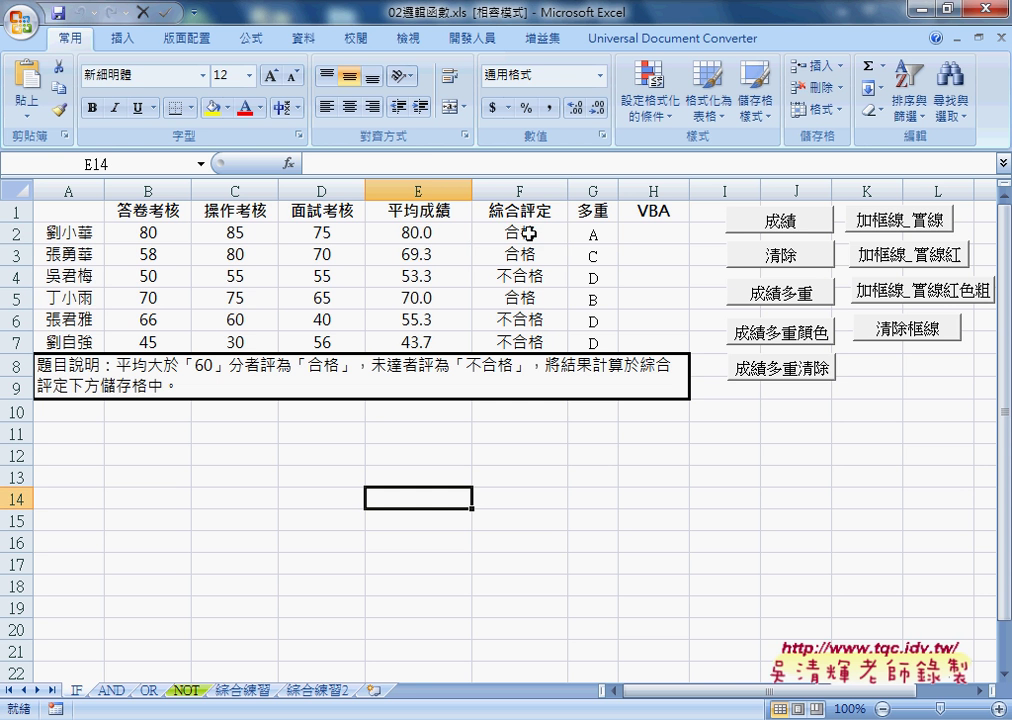
{"action": "left_click", "coordinate": [422, 230]}
{"action": "left_click", "coordinate": [514, 233]}
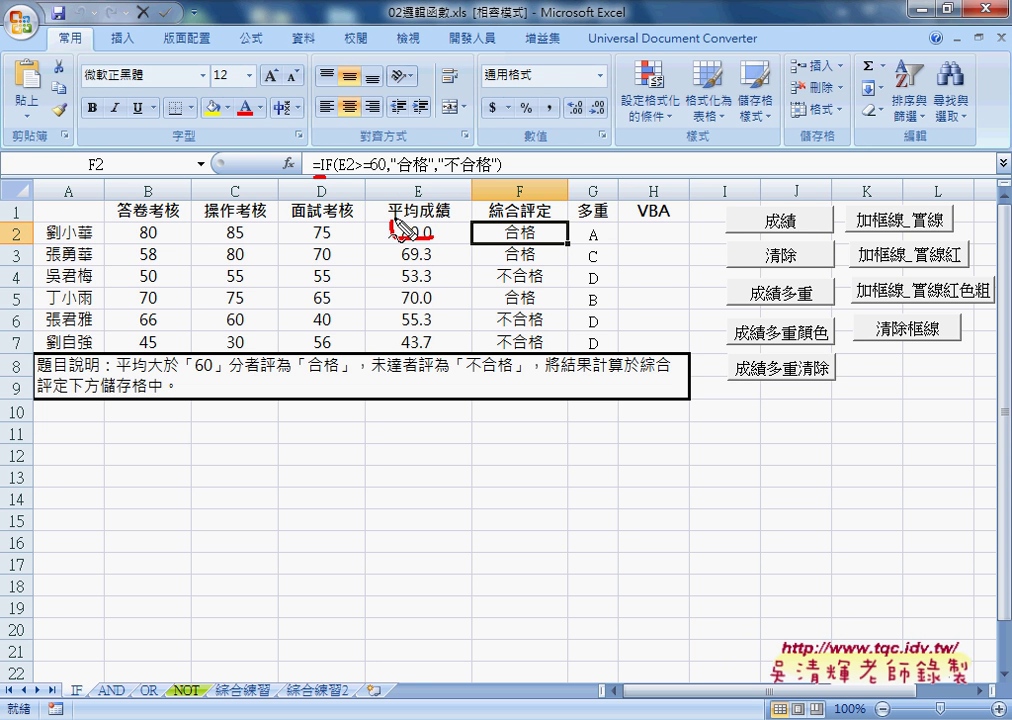
{"action": "left_click_drag", "start_coordinate": [433, 243], "coordinate": [440, 222]}
{"action": "left_click_drag", "start_coordinate": [355, 177], "coordinate": [490, 172]}
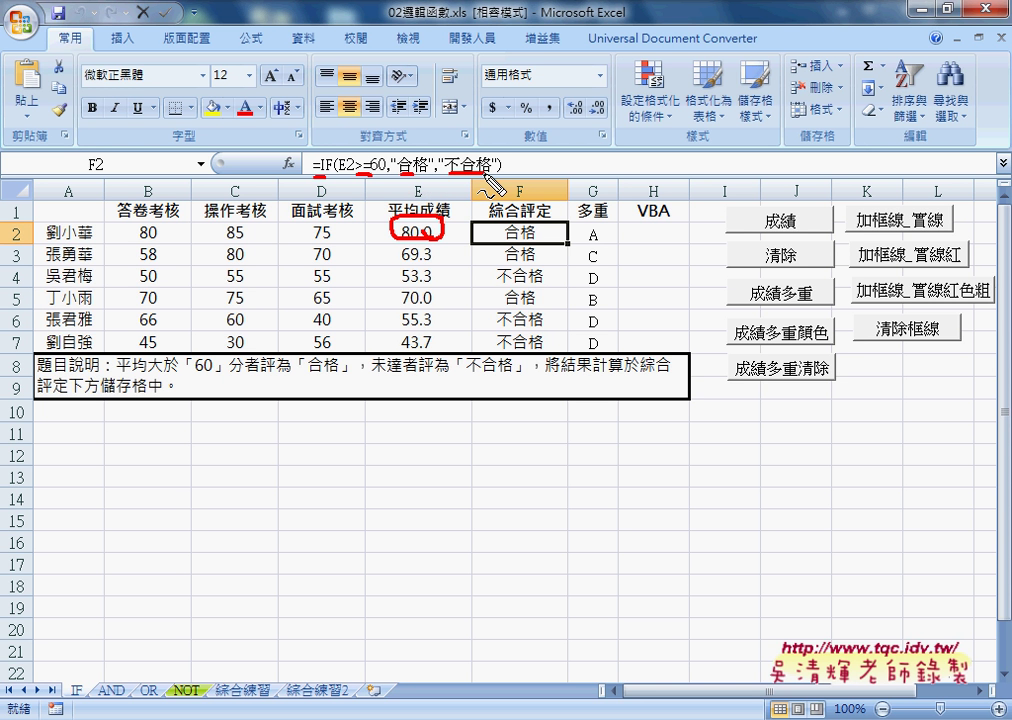
{"action": "key", "text": "Escape"}
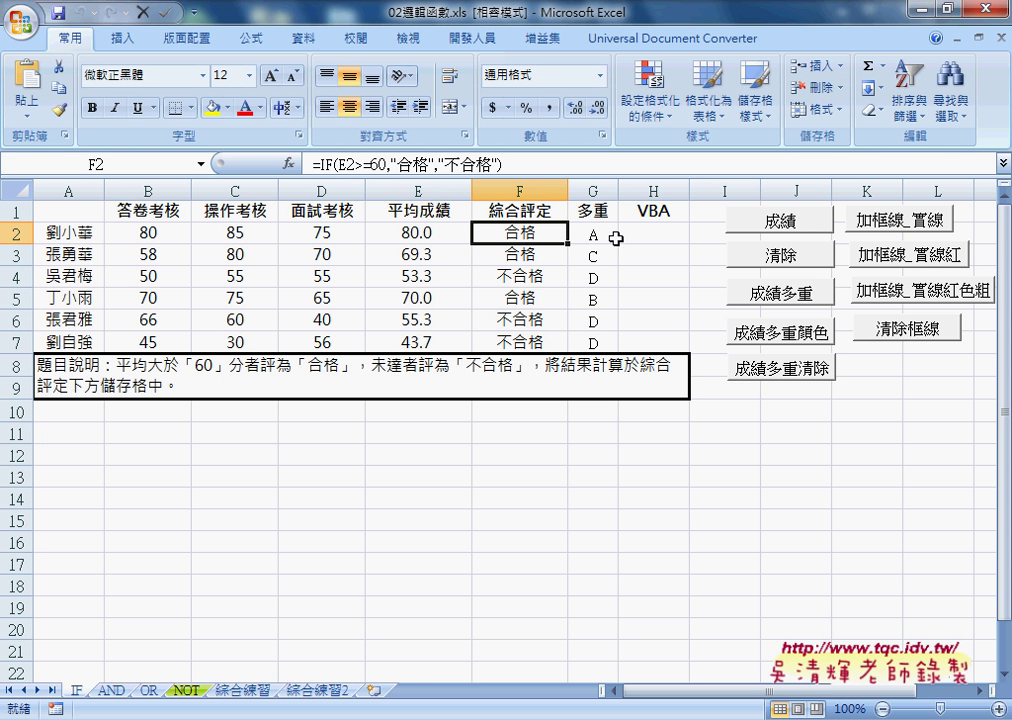
{"action": "key", "text": "ctrl+2"}
{"action": "mouse_move", "coordinate": [600, 213]}
{"action": "left_mouse_down"}
{"action": "mouse_move", "coordinate": [580, 270]}
{"action": "mouse_move", "coordinate": [586, 222]}
{"action": "left_mouse_up"}
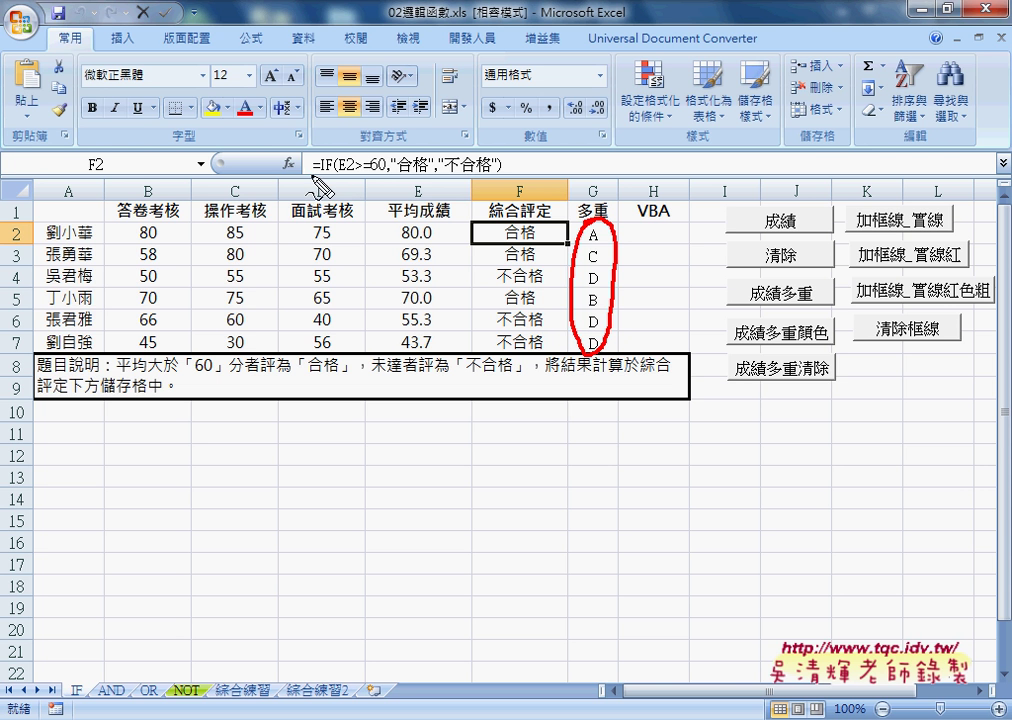
{"action": "left_click_drag", "start_coordinate": [311, 175], "coordinate": [326, 175]}
{"action": "left_click_drag", "start_coordinate": [398, 175], "coordinate": [490, 172]}
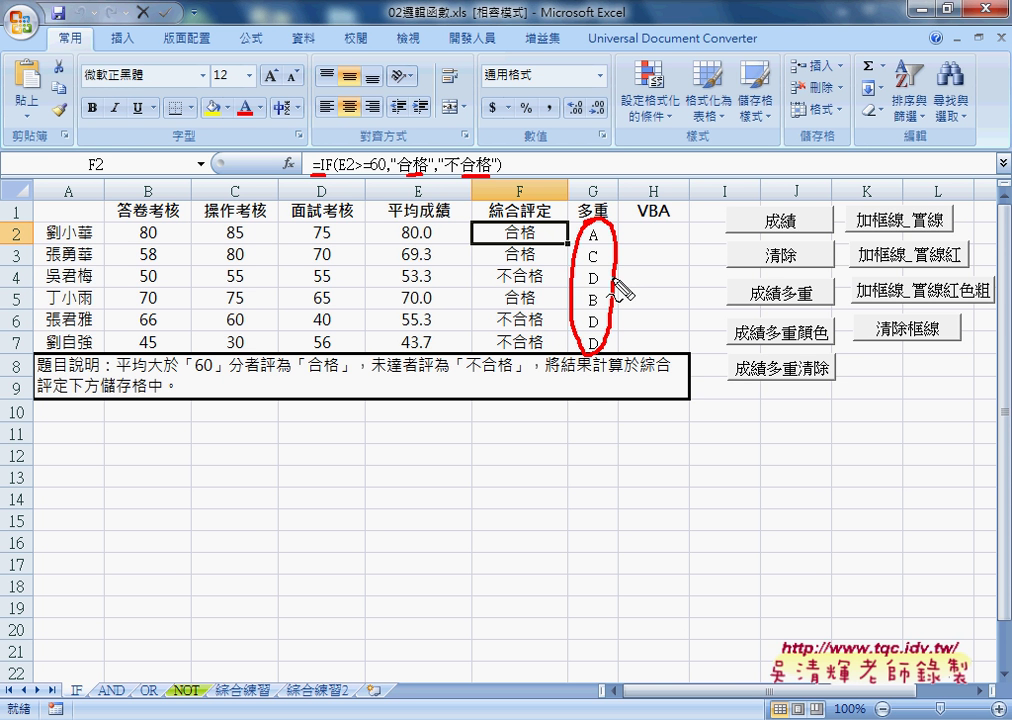
{"action": "key", "text": "Escape"}
{"action": "key", "text": "Delete"}
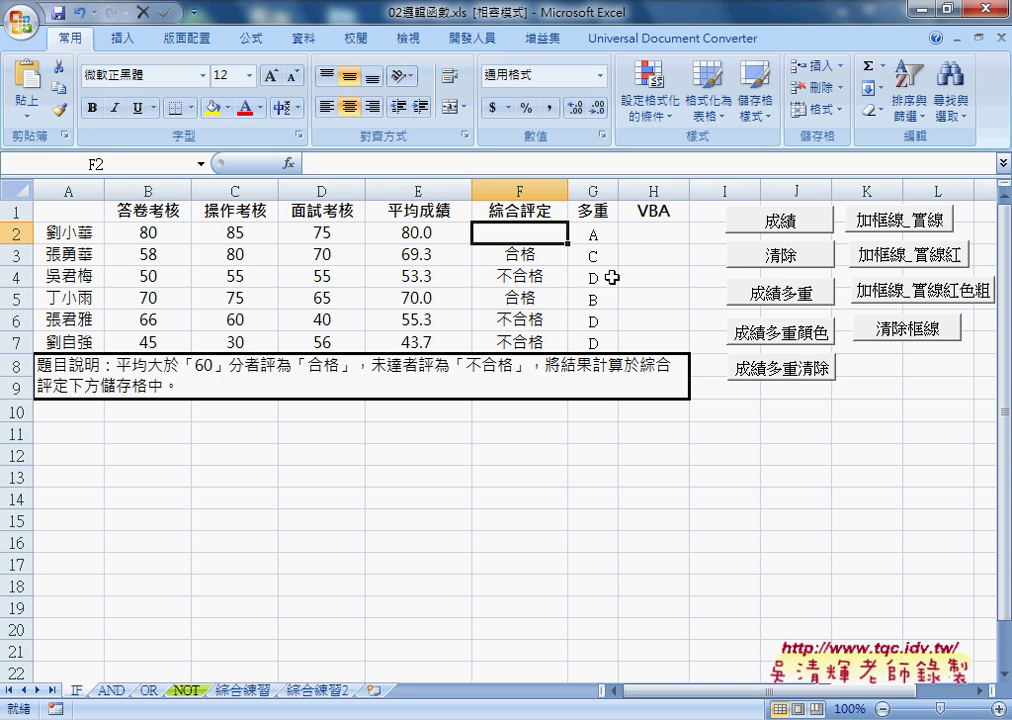
{"action": "key", "text": "ctrl+z"}
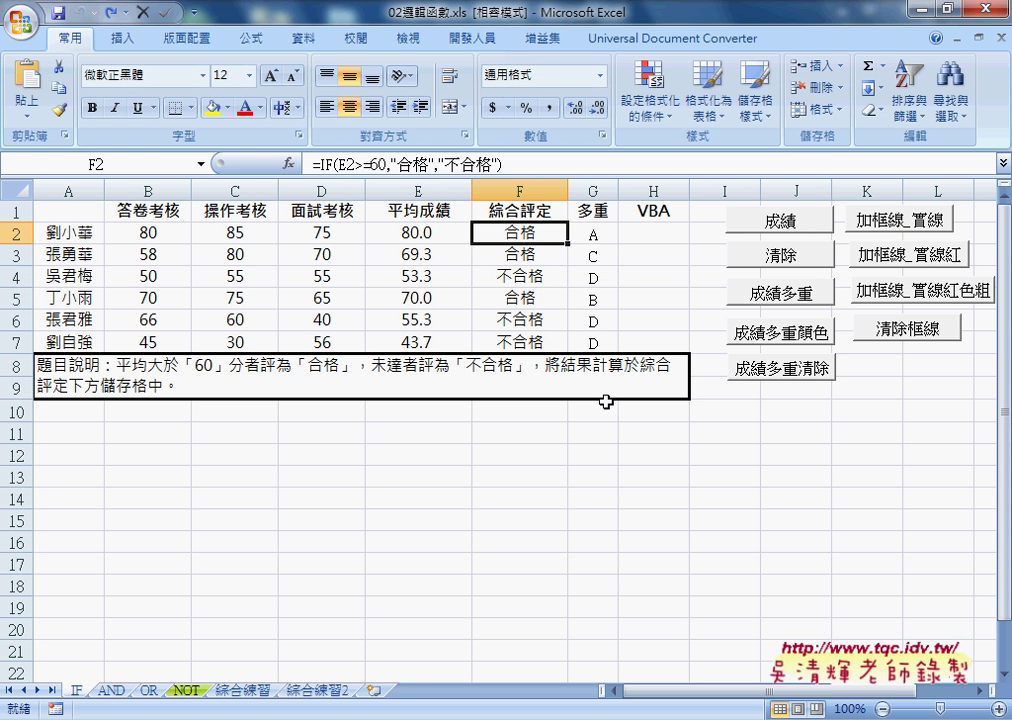
{"action": "left_click", "coordinate": [779, 219]}
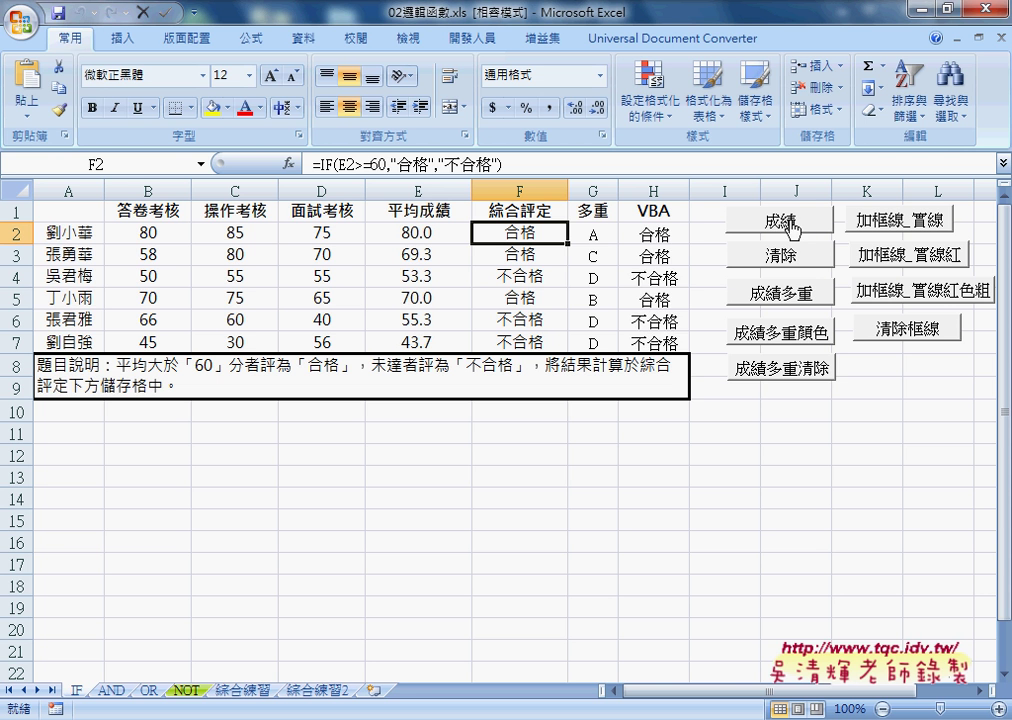
{"action": "left_click", "coordinate": [778, 255]}
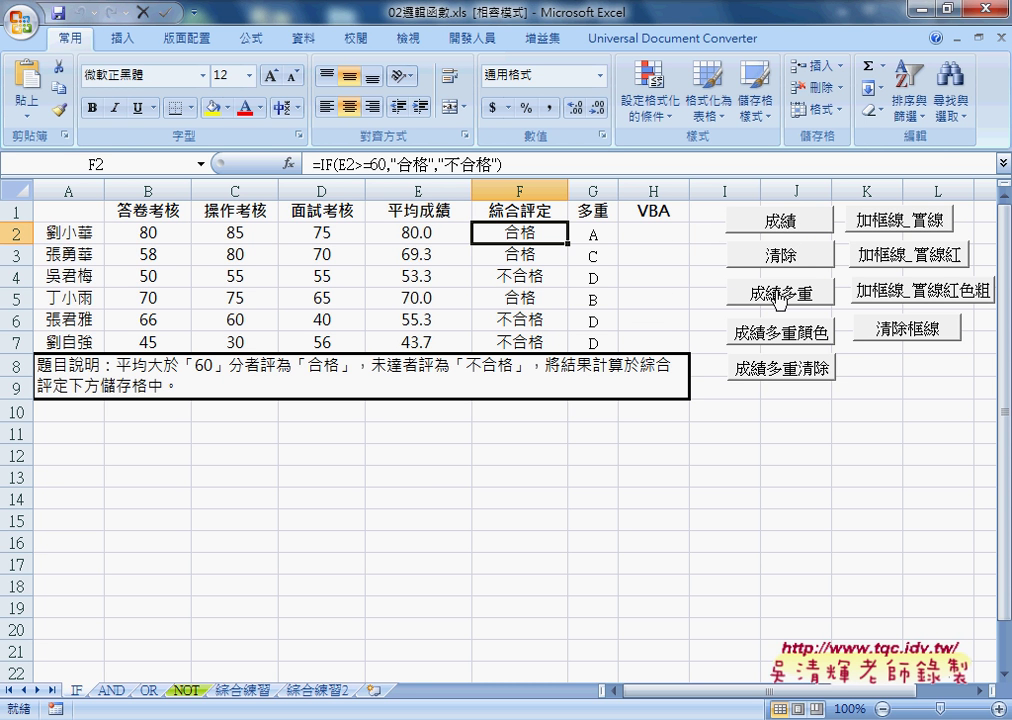
{"action": "left_click", "coordinate": [780, 294]}
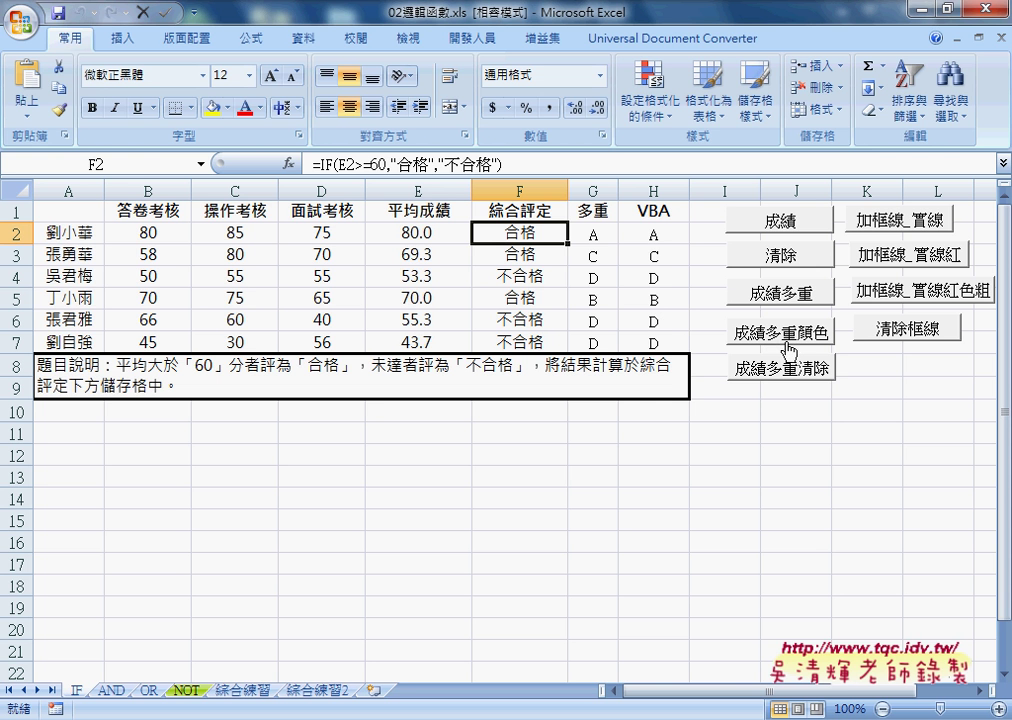
{"action": "left_click", "coordinate": [792, 343]}
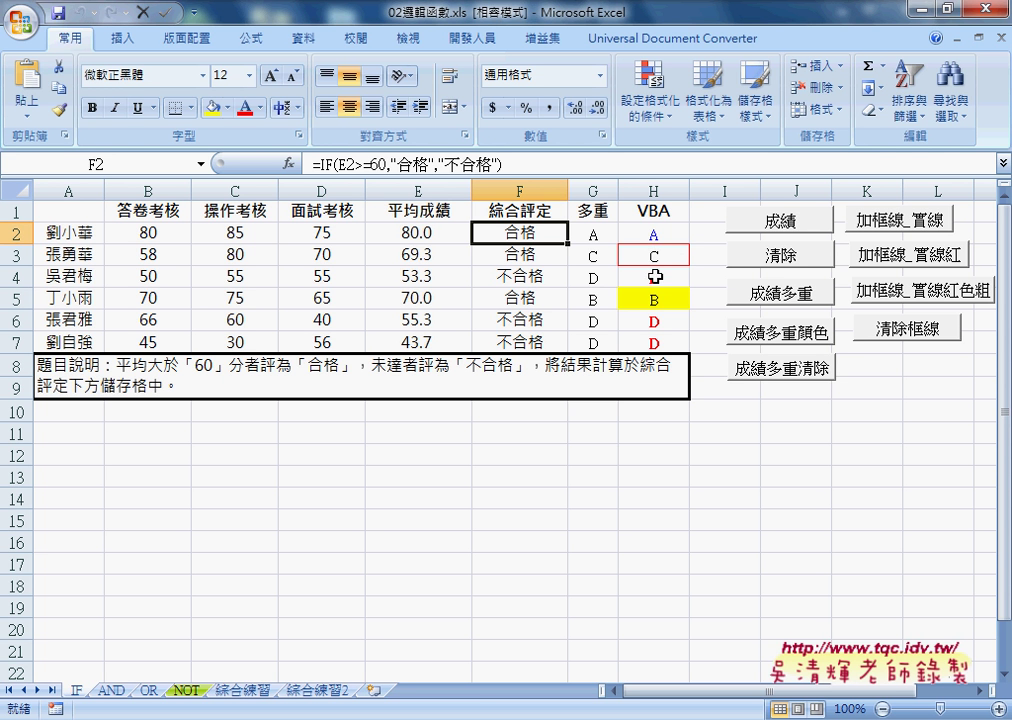
{"action": "left_click", "coordinate": [782, 370]}
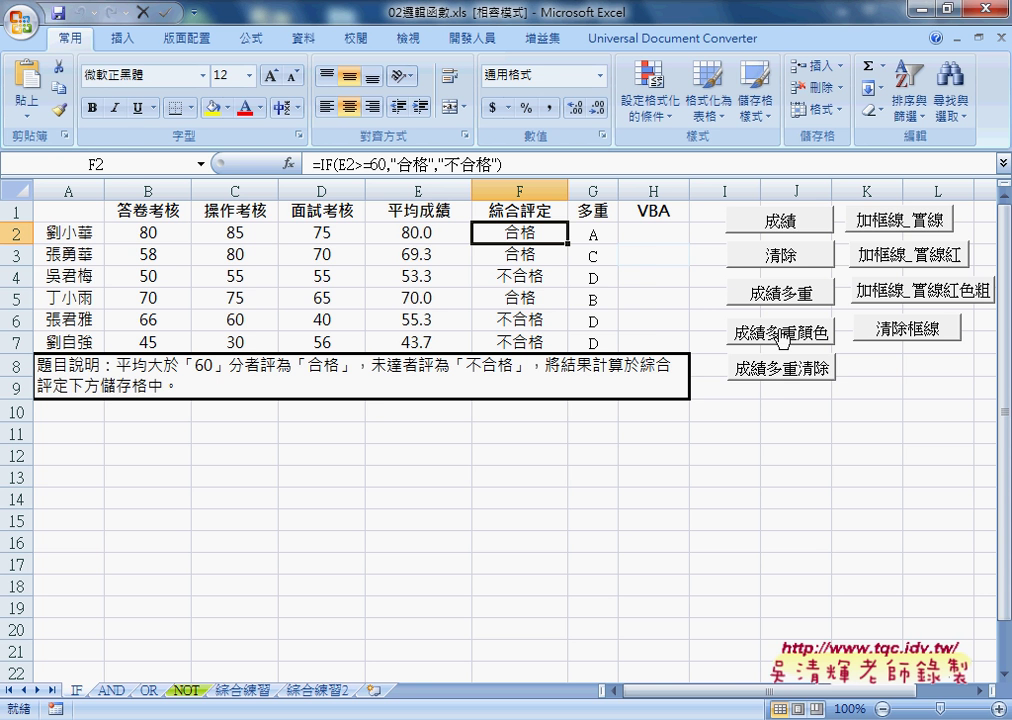
{"action": "left_click", "coordinate": [782, 338]}
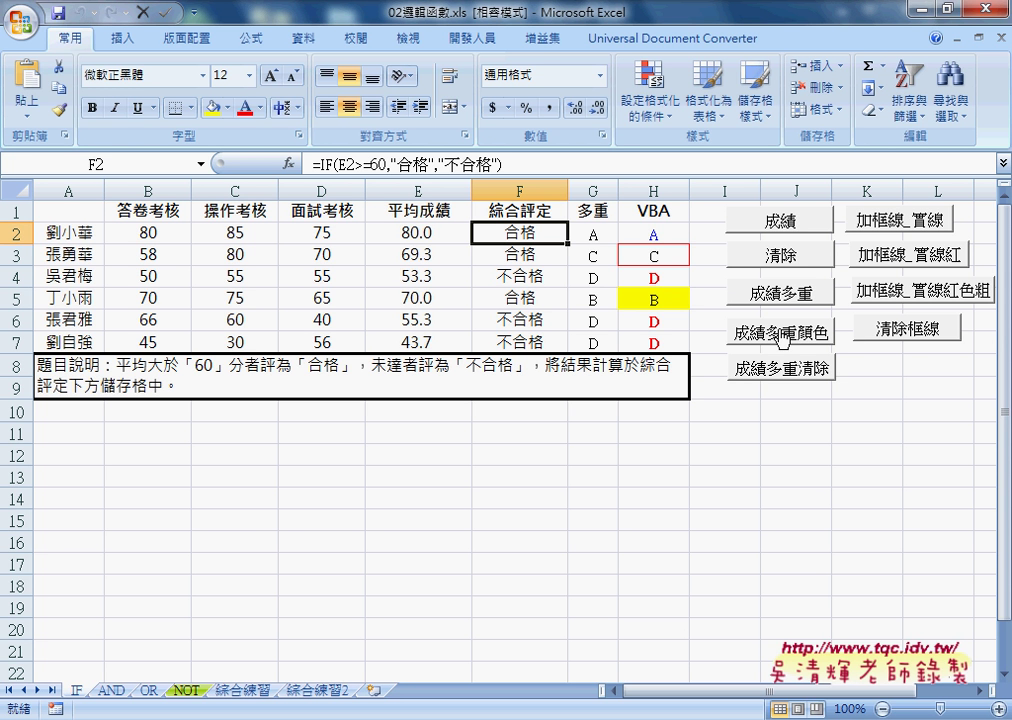
{"action": "left_click", "coordinate": [789, 374]}
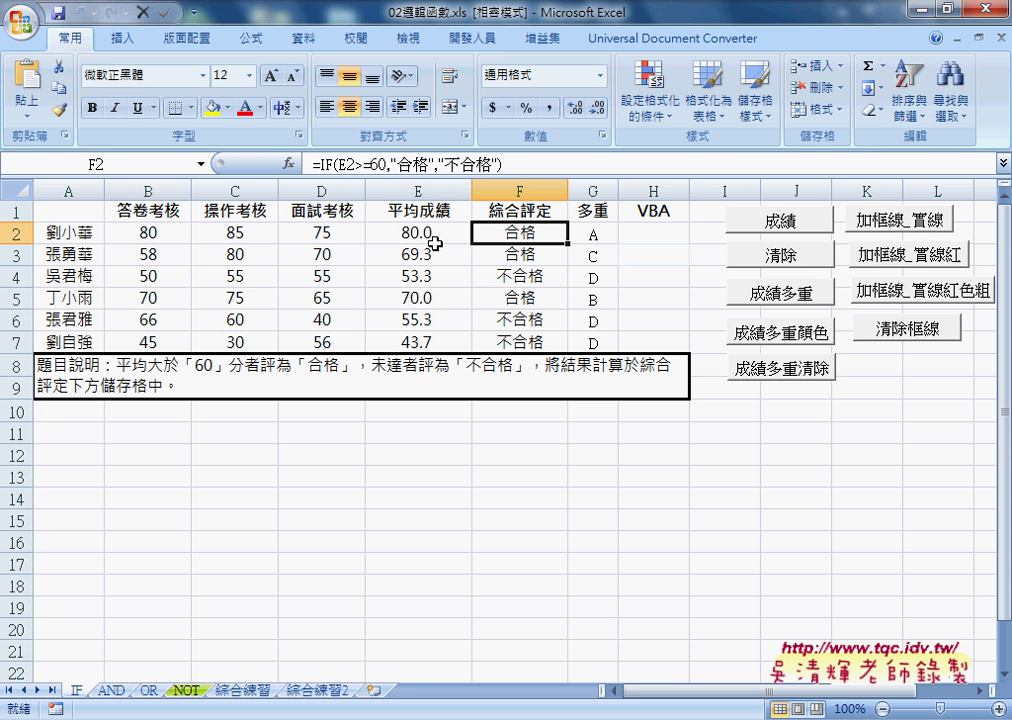
{"action": "left_click", "coordinate": [880, 221]}
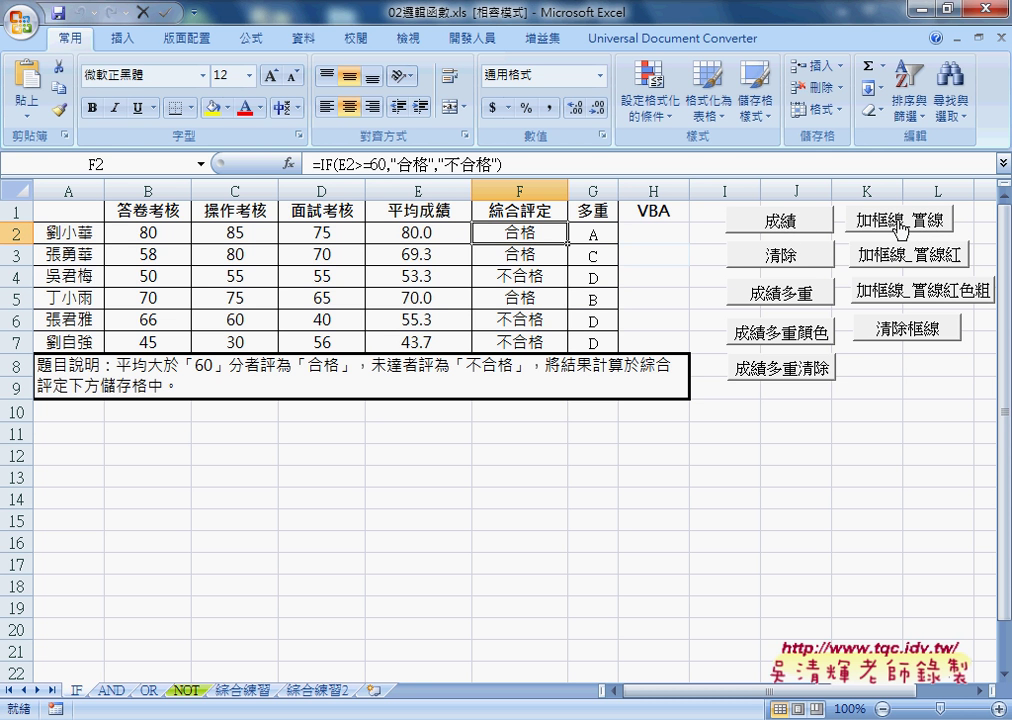
{"action": "left_click", "coordinate": [904, 260]}
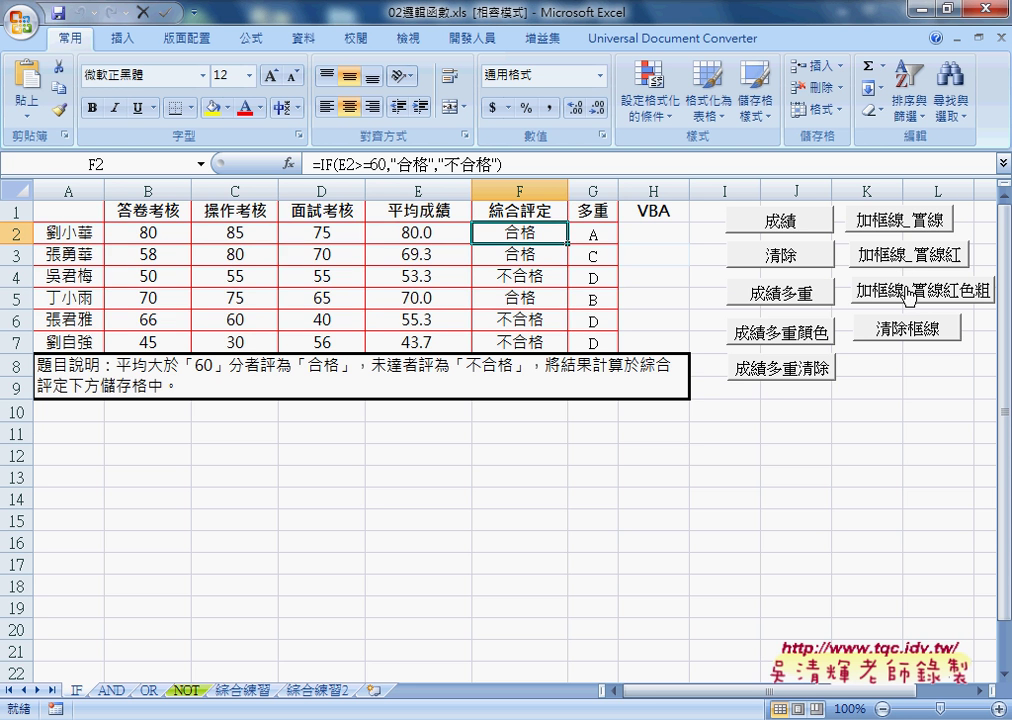
{"action": "left_click", "coordinate": [908, 292]}
{"action": "left_click", "coordinate": [912, 340]}
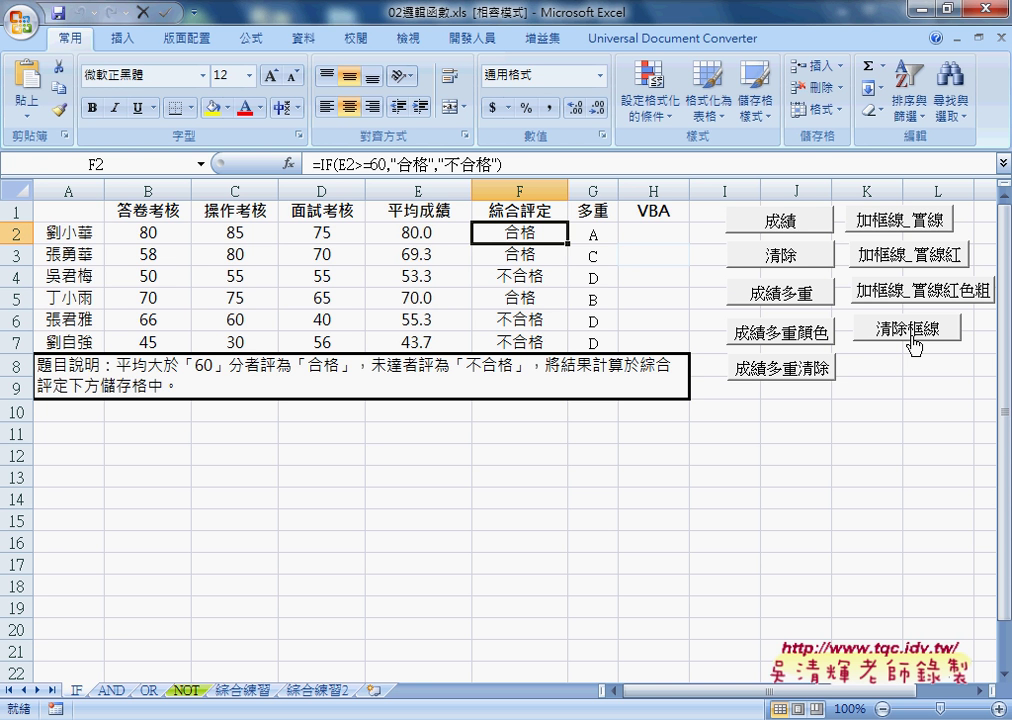
Step: Apply solid borders, then thick red borders, to the A1:G7 score table with the VBA buttons
{"action": "left_click", "coordinate": [849, 228]}
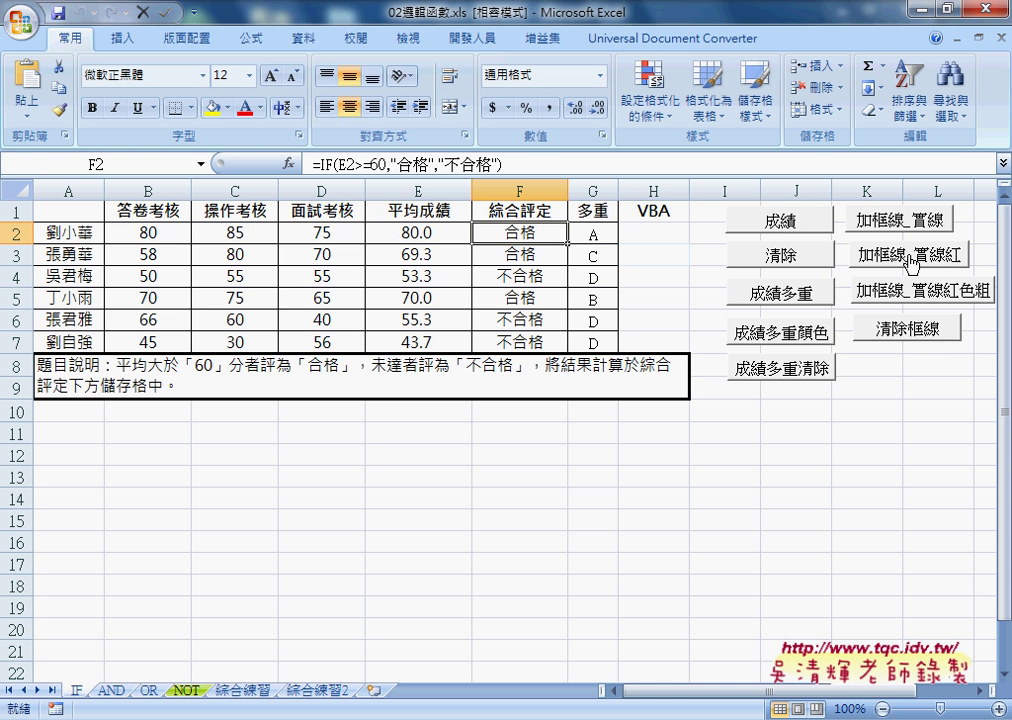
{"action": "left_click", "coordinate": [909, 258]}
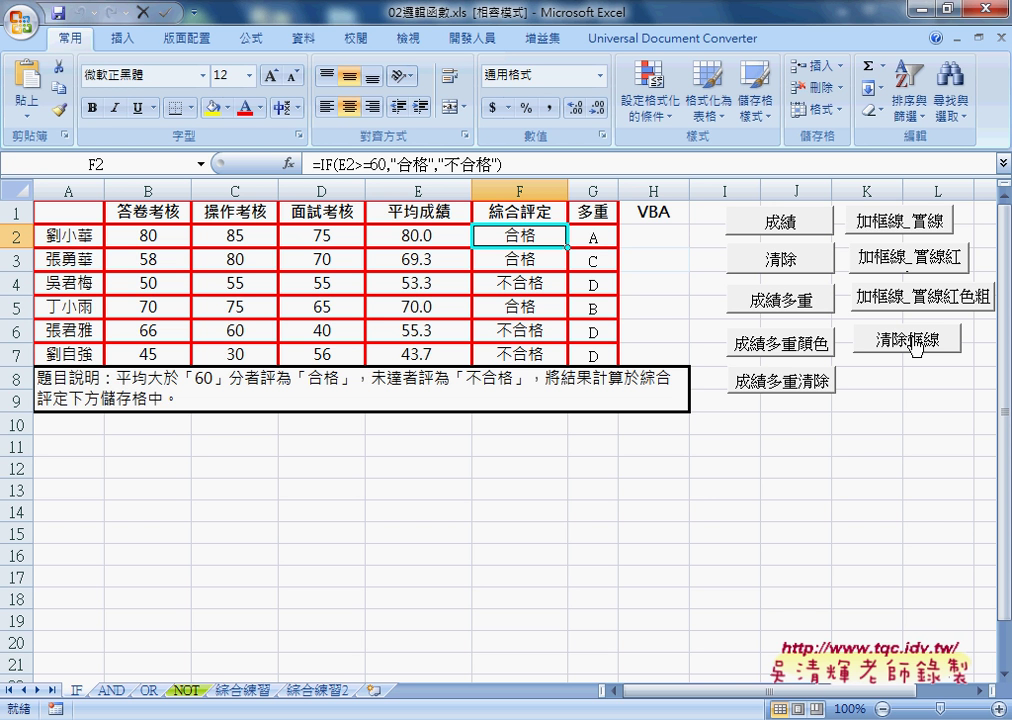
Step: Clear the table borders with 清除框線, then list the 使用者定義 functions for cell H2
{"action": "left_click", "coordinate": [916, 342]}
{"action": "left_click", "coordinate": [676, 234]}
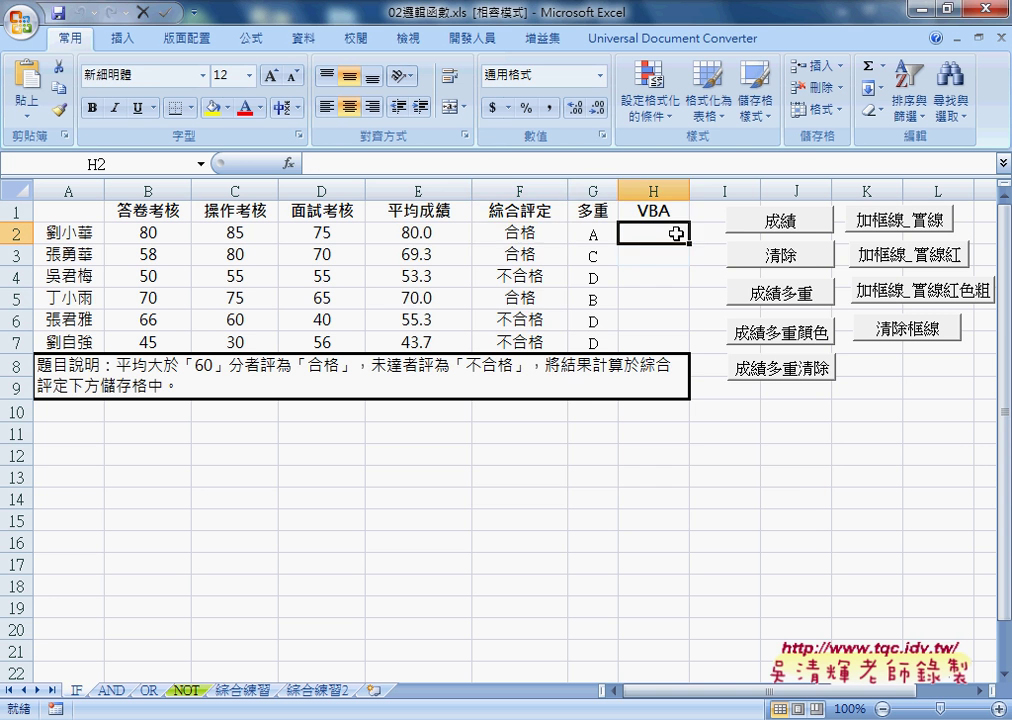
{"action": "left_click", "coordinate": [292, 164]}
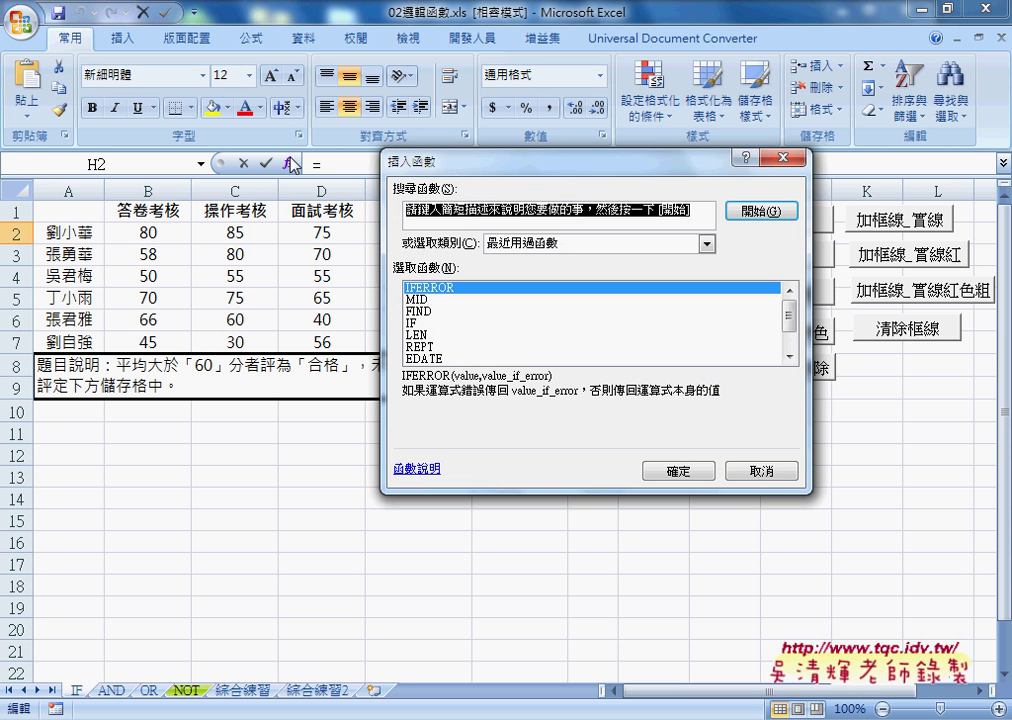
{"action": "left_click", "coordinate": [624, 243]}
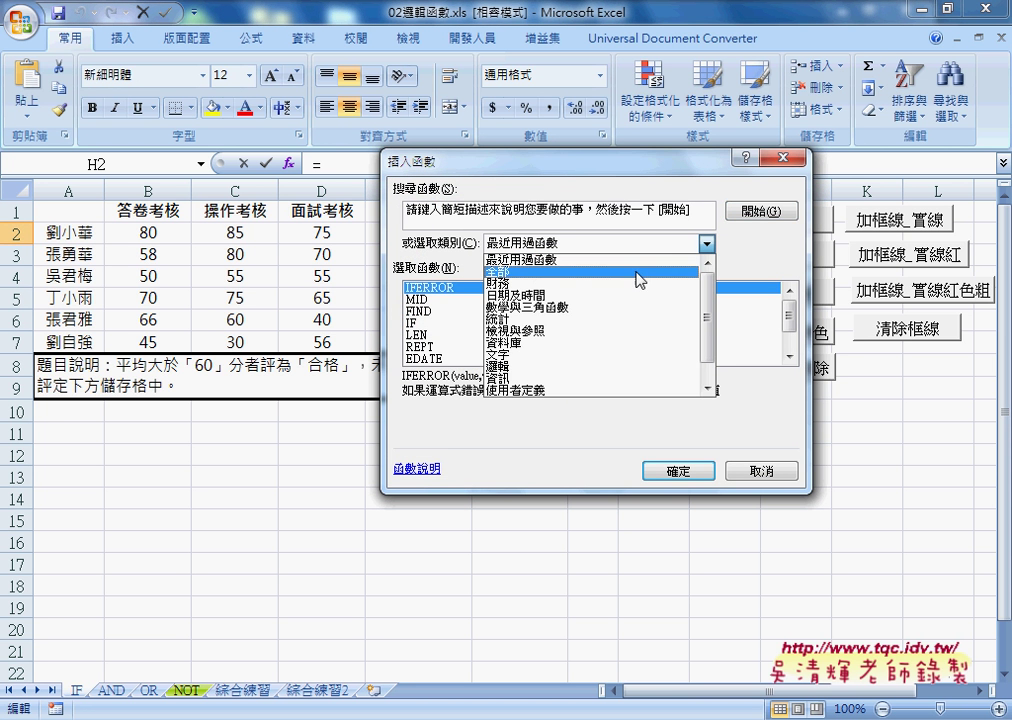
{"action": "left_click", "coordinate": [612, 389]}
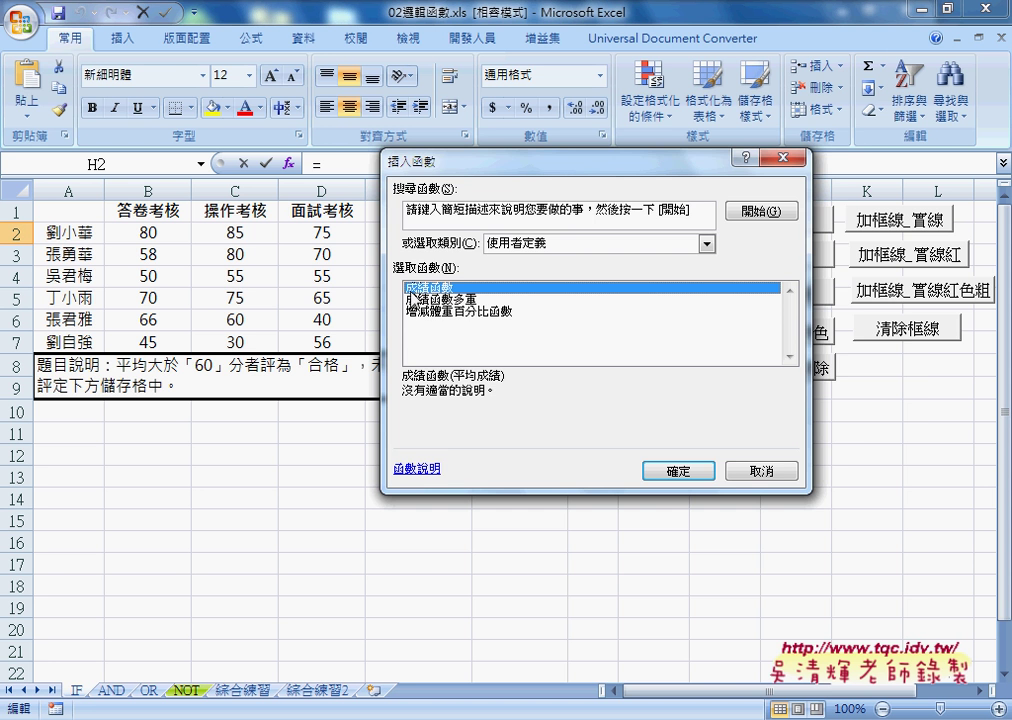
Step: Read the 成績函數多重 description, cancel without inserting, and inspect F2's IF formula
{"action": "left_click_drag", "start_coordinate": [521, 166], "coordinate": [620, 333]}
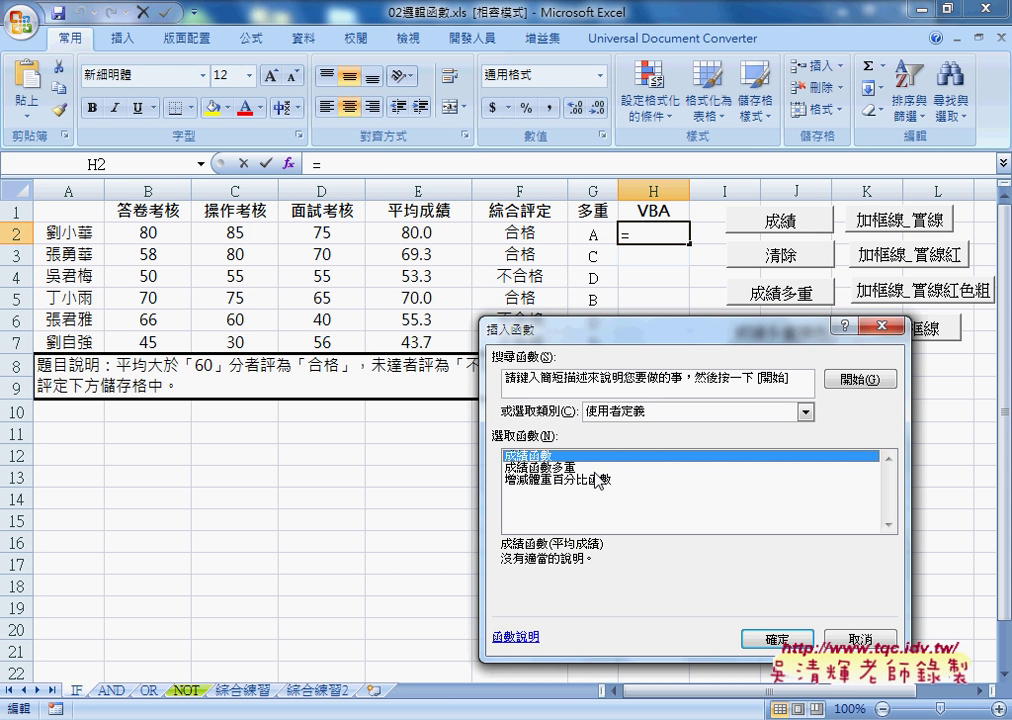
{"action": "left_click", "coordinate": [567, 469]}
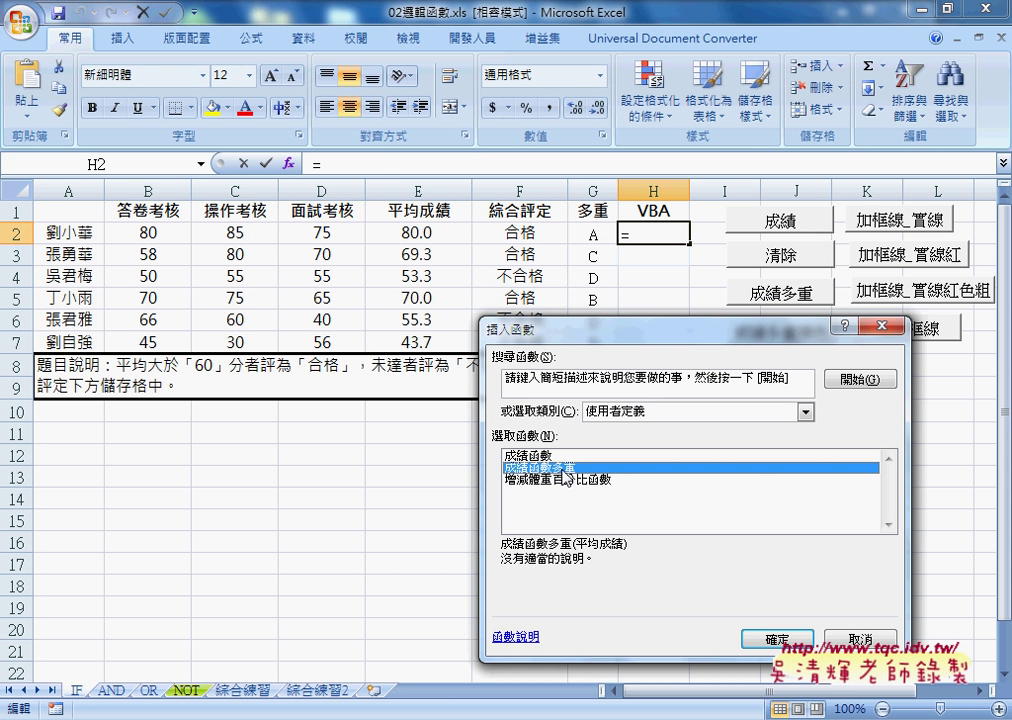
{"action": "key", "text": "Escape"}
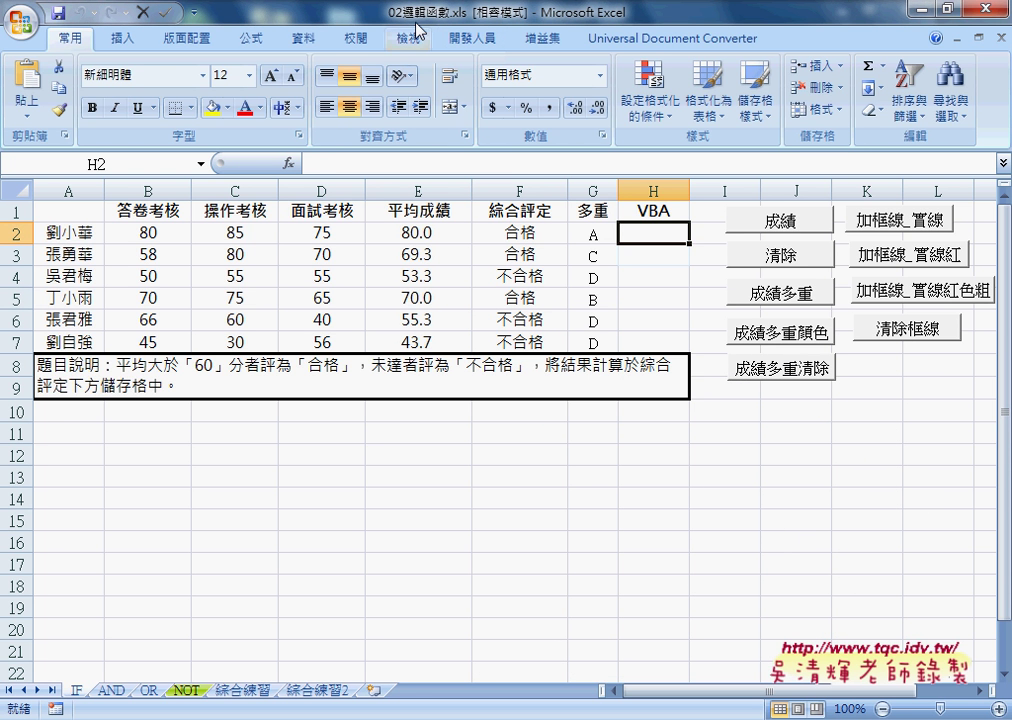
{"action": "left_click", "coordinate": [527, 233]}
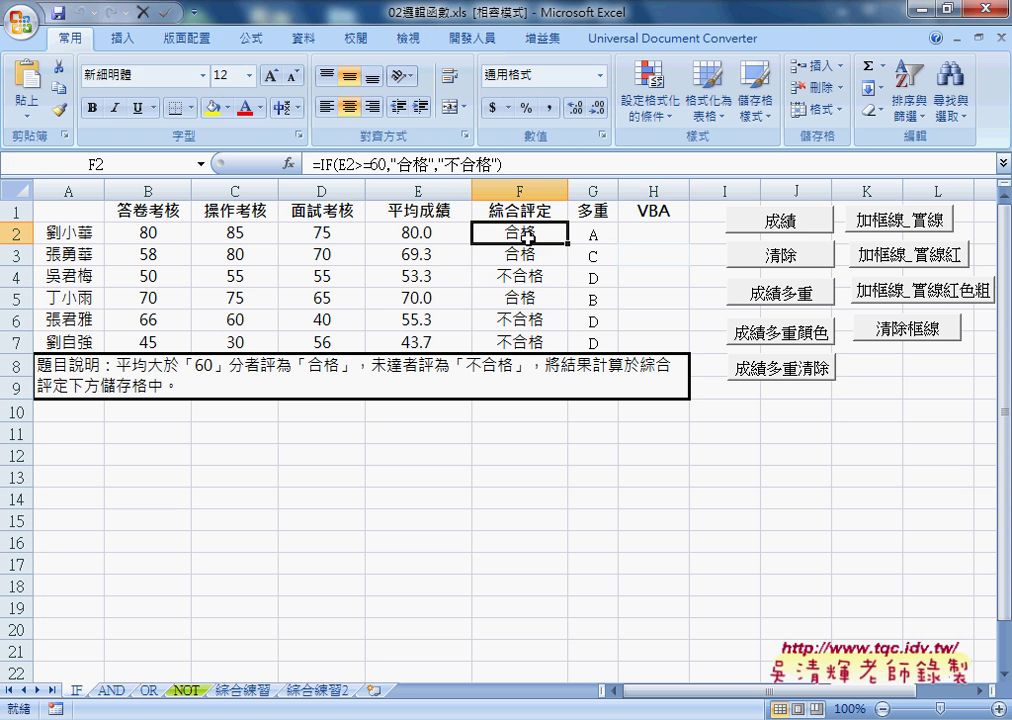
{"action": "left_click", "coordinate": [601, 236]}
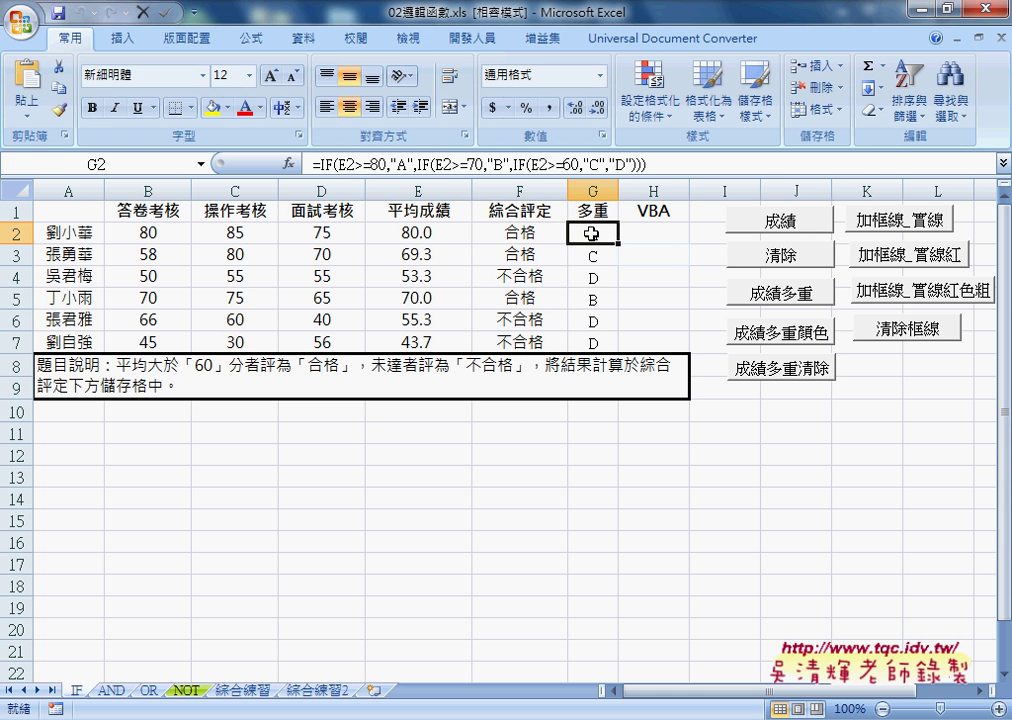